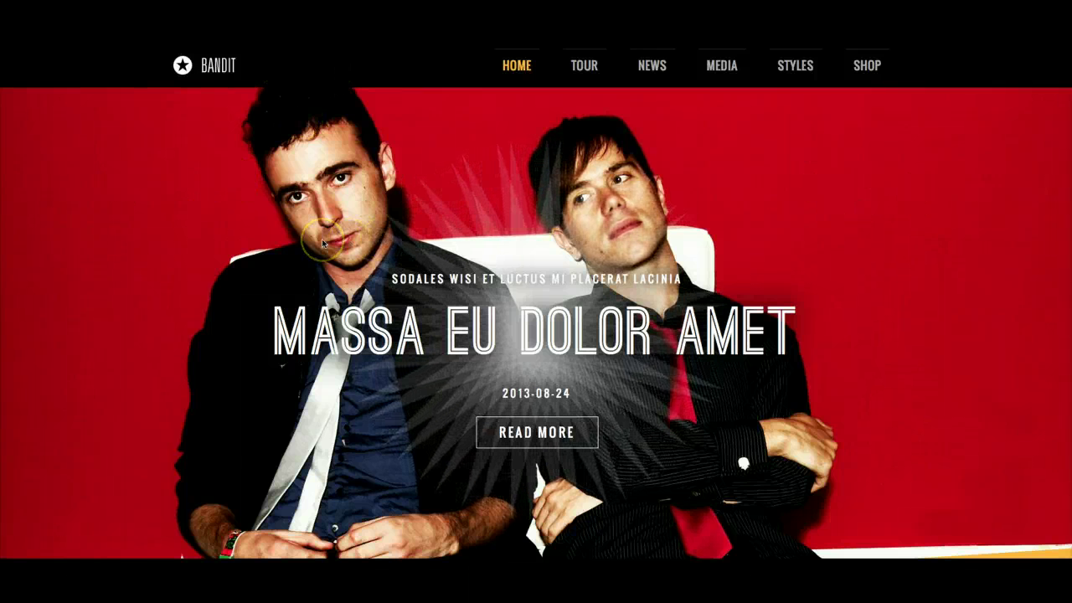
- Browse the home page and jump to its tour dates, Band News and From the Studio sections
scroll(323, 243, down, 2)
scroll(268, 243, down, 2)
scroll(261, 245, up, 3)
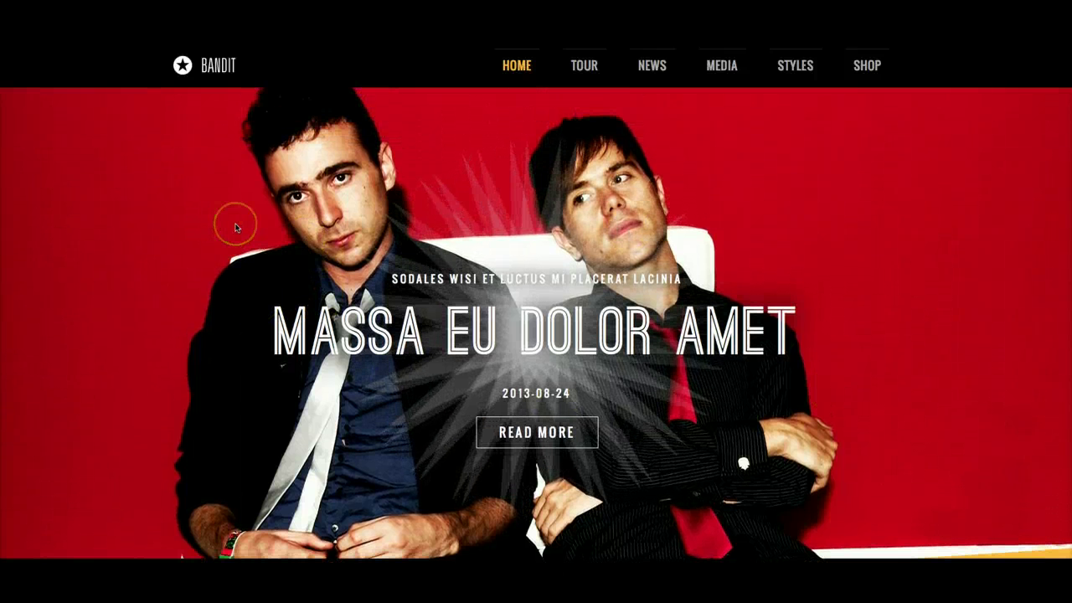
scroll(235, 227, down, 5)
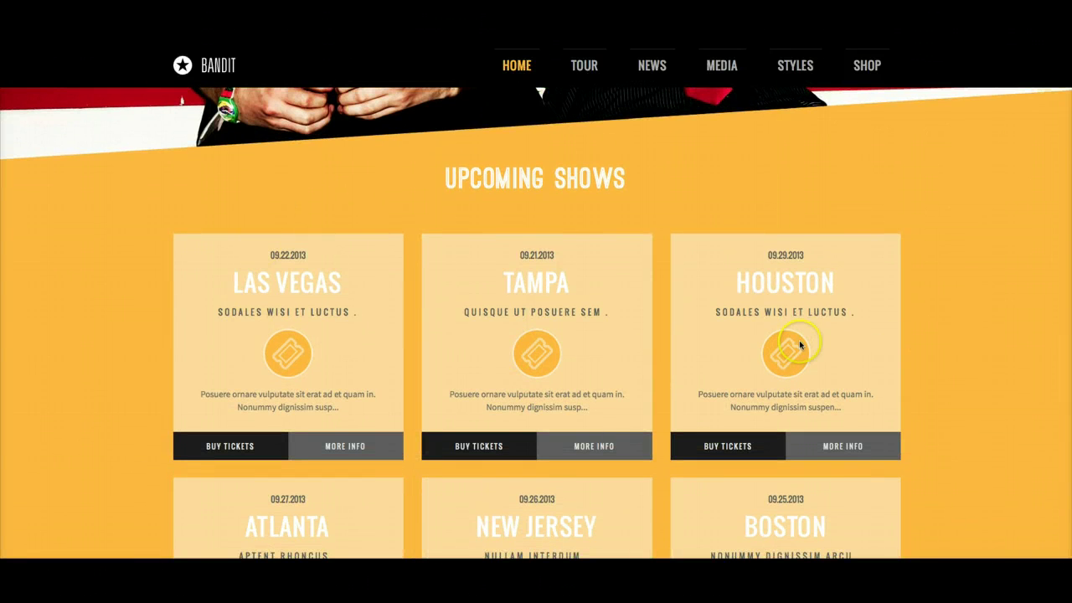
scroll(541, 228, up, 5)
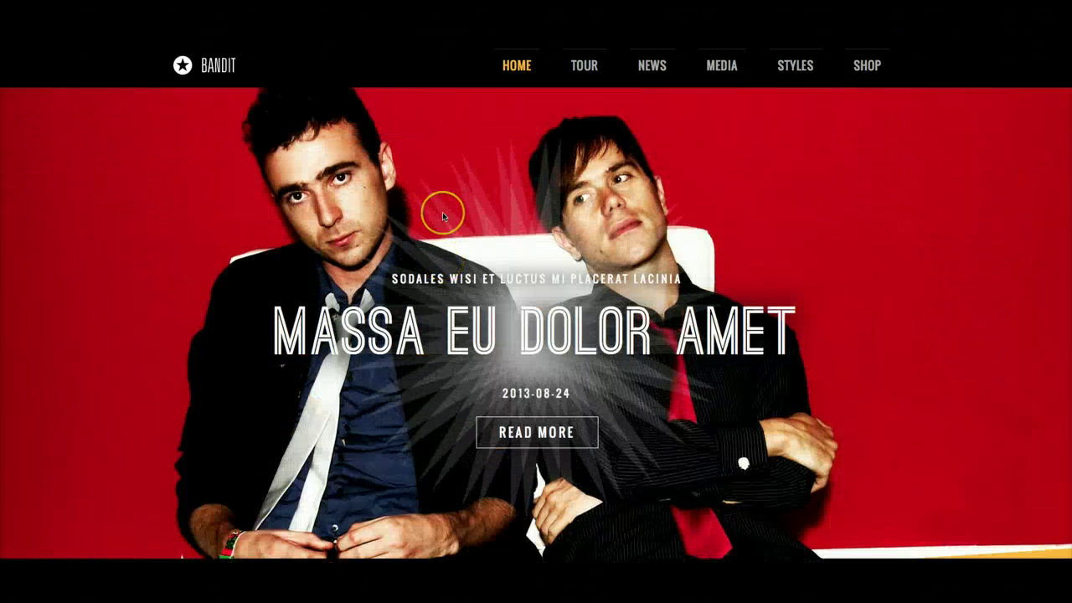
click(586, 66)
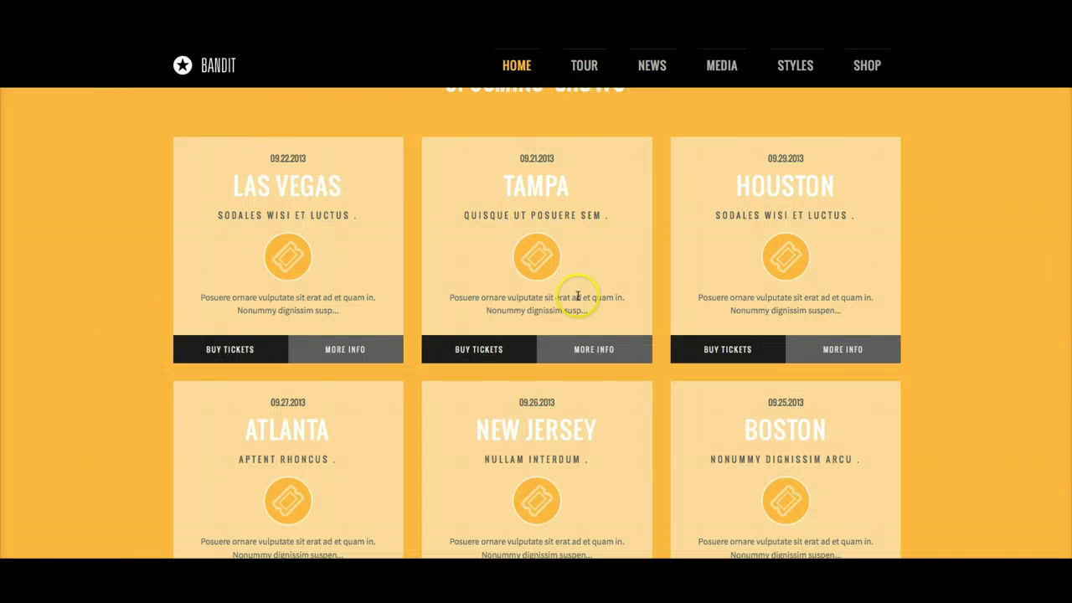
click(653, 65)
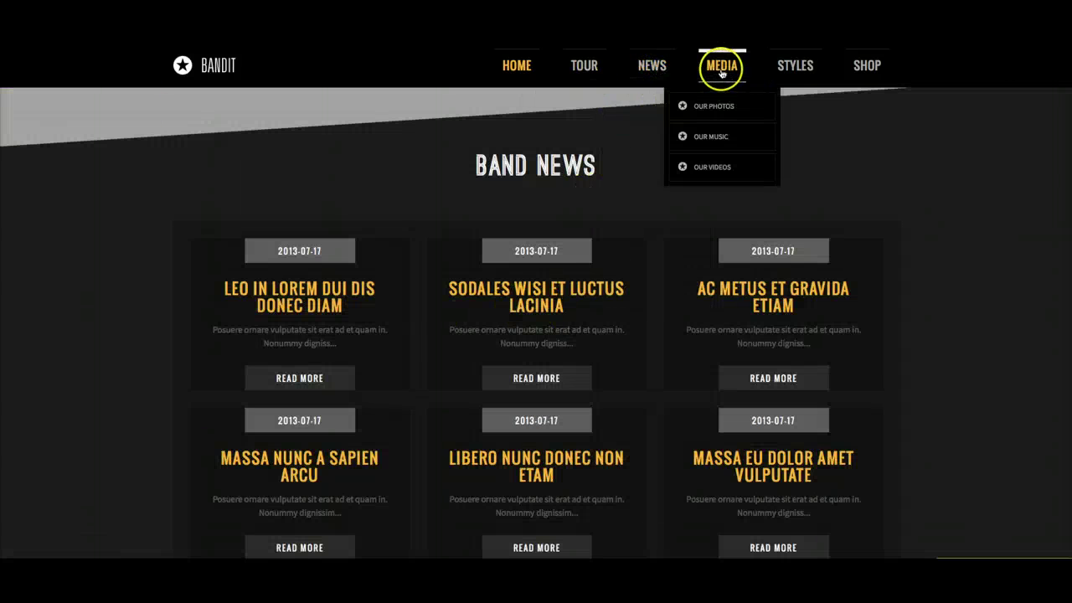
click(721, 67)
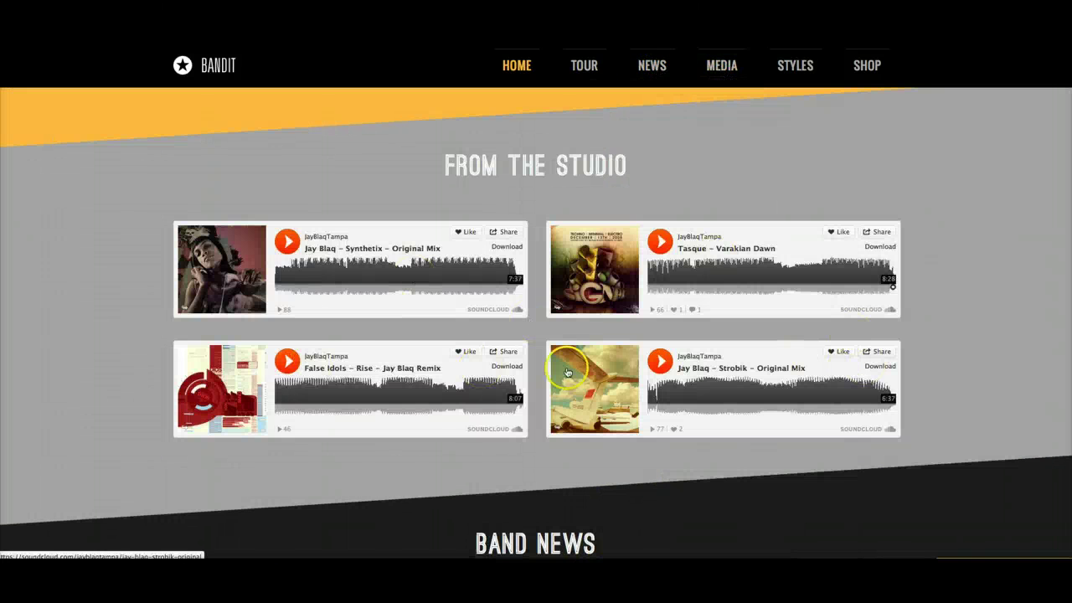
- Look over the studio section and bring up the Styles menu to pick Style 1
scroll(346, 358, down, 2)
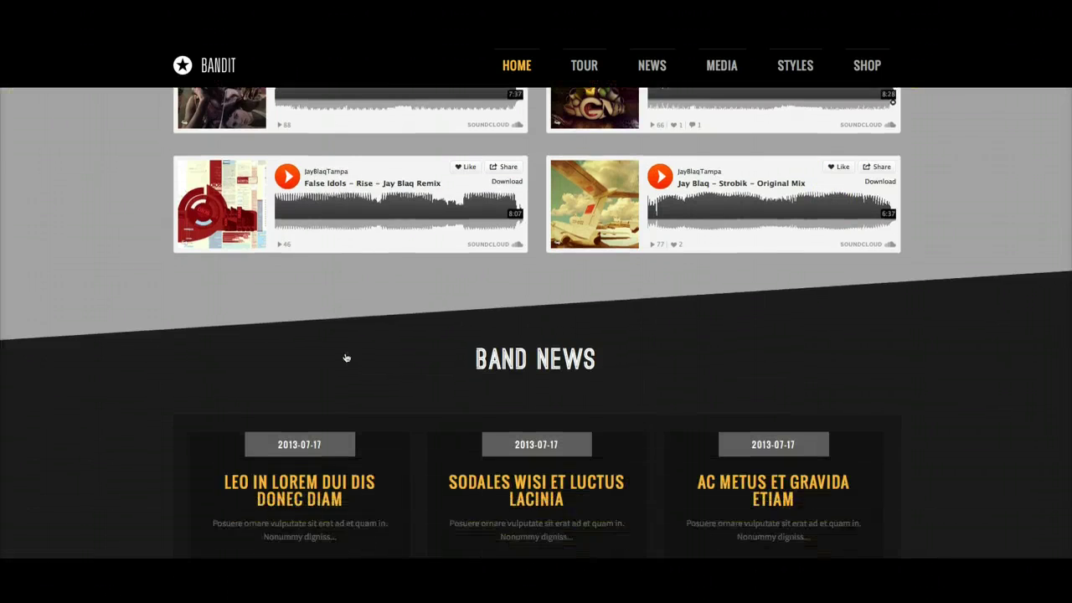
scroll(346, 358, up, 6)
scroll(346, 357, up, 5)
scroll(346, 358, down, 3)
scroll(346, 358, down, 10)
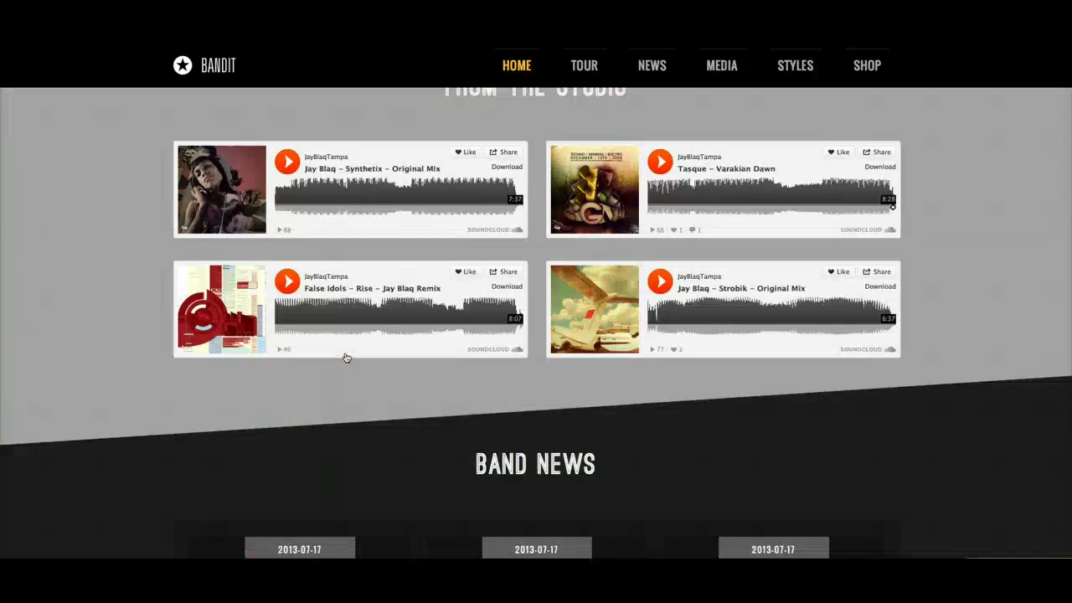
scroll(346, 358, up, 15)
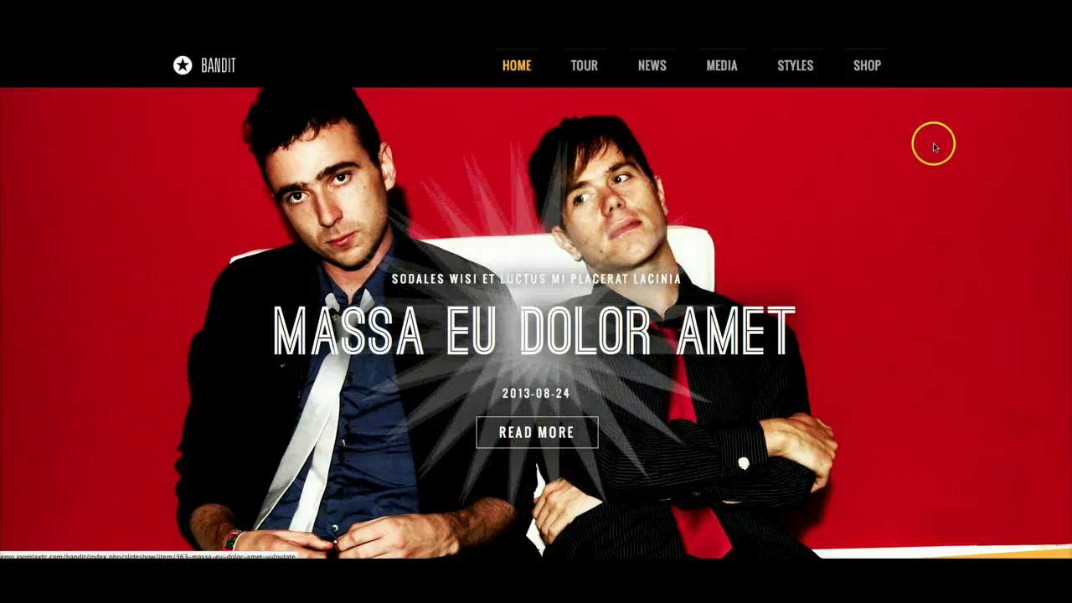
mouse_move(797, 70)
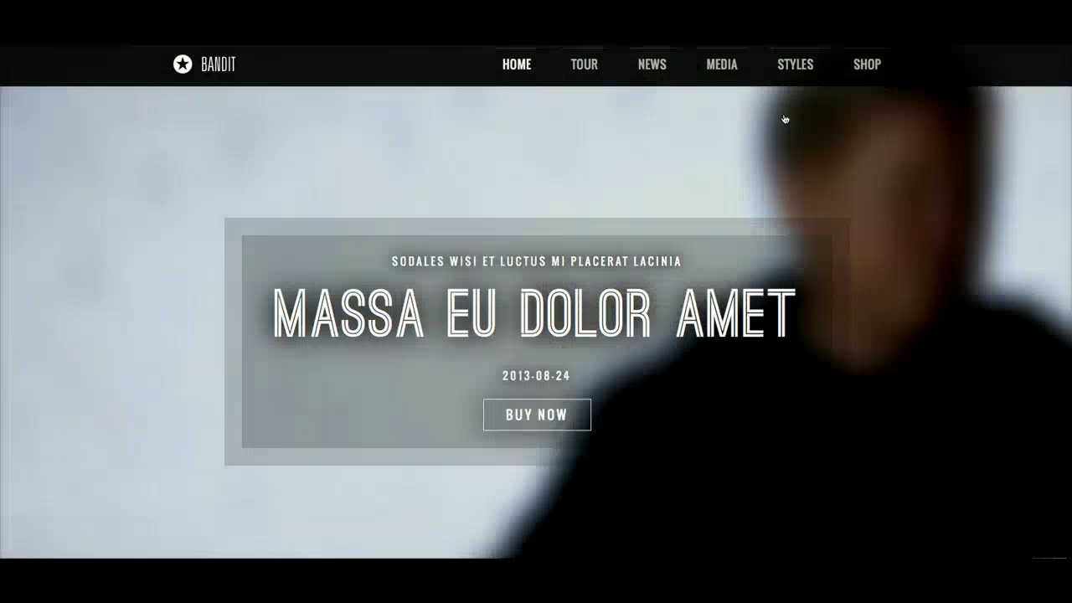
- Jump to the Upcoming Shows, Band News and From the Studio sections
click(707, 321)
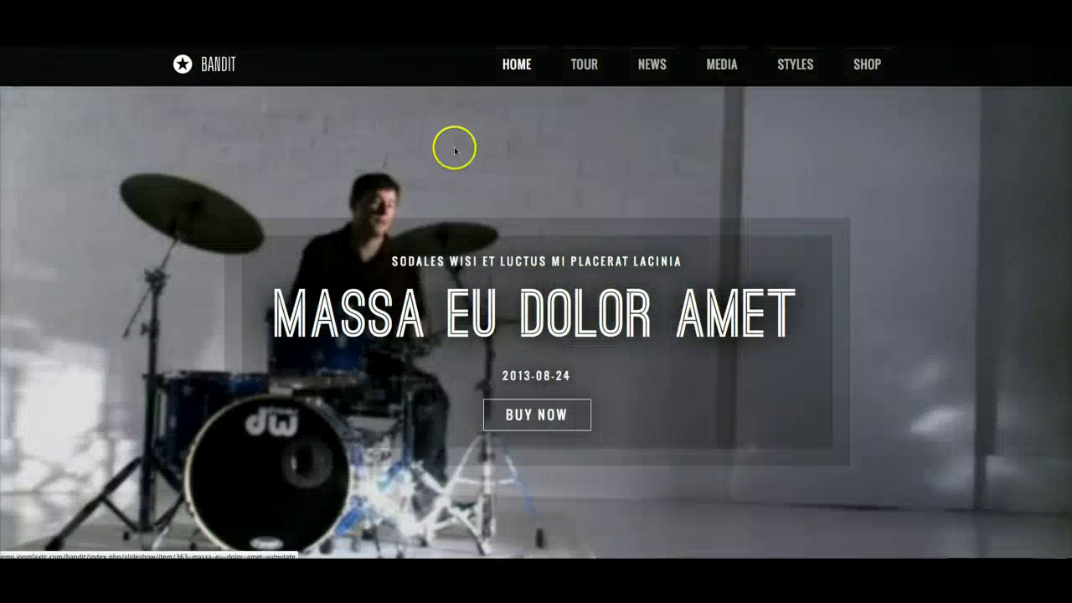
mouse_move(594, 61)
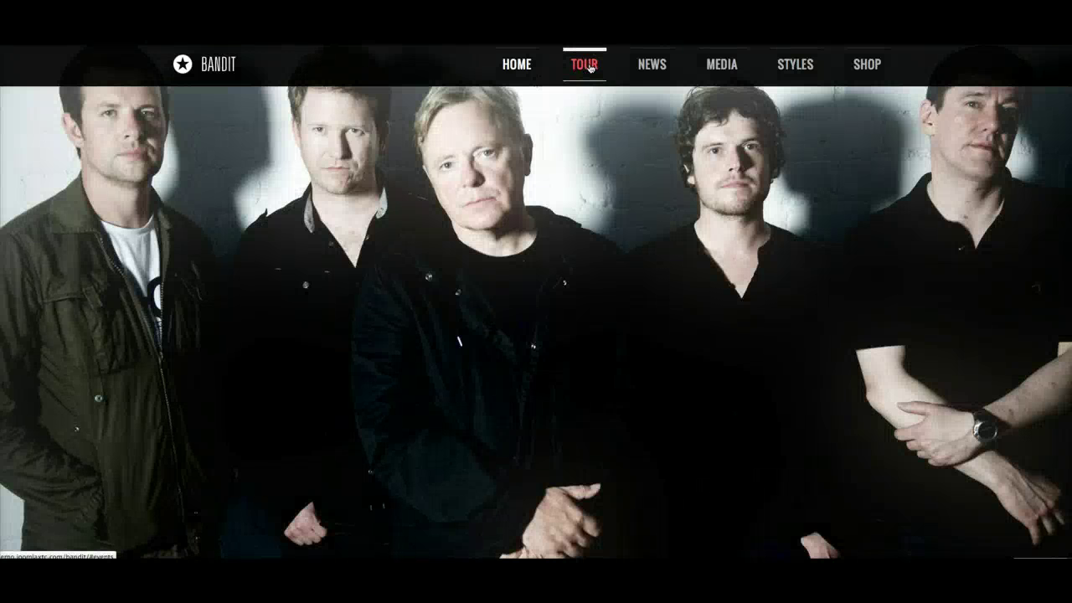
click(590, 67)
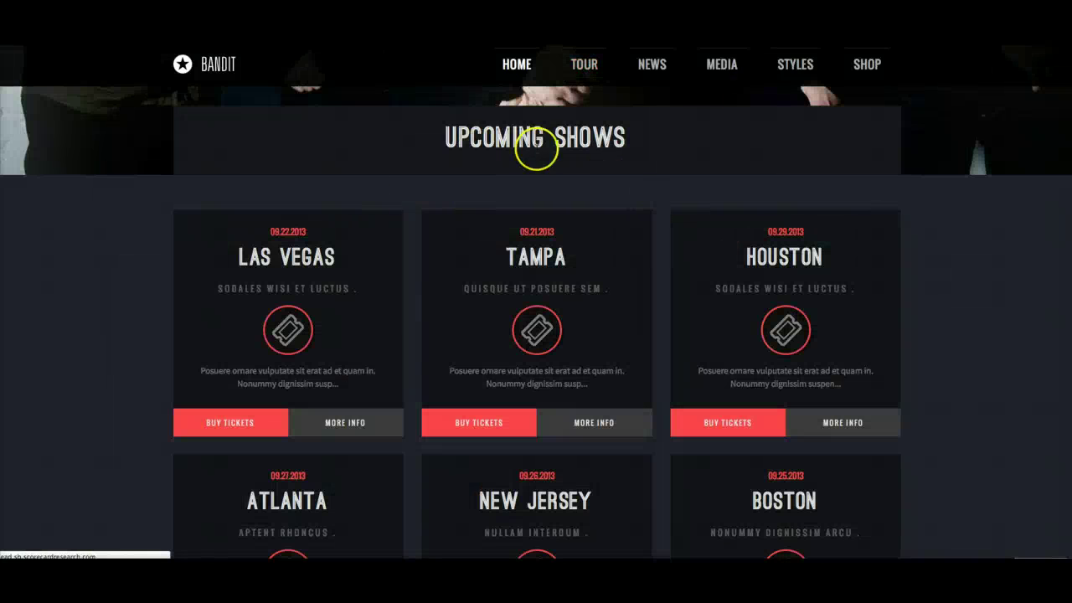
click(650, 66)
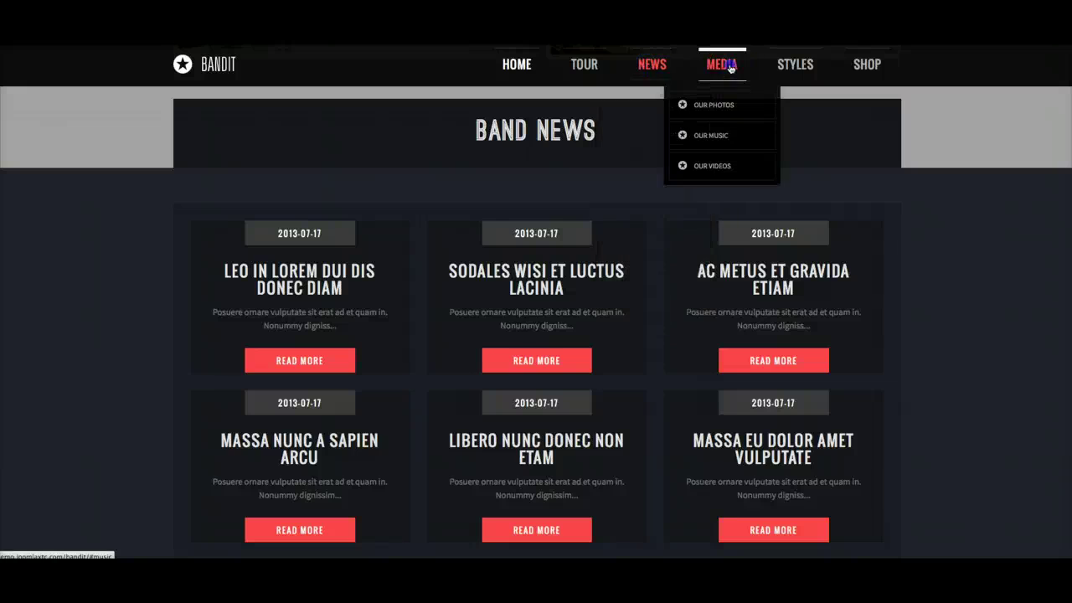
click(729, 67)
- Return to the top of the home page and switch the demo to Style 2
click(515, 67)
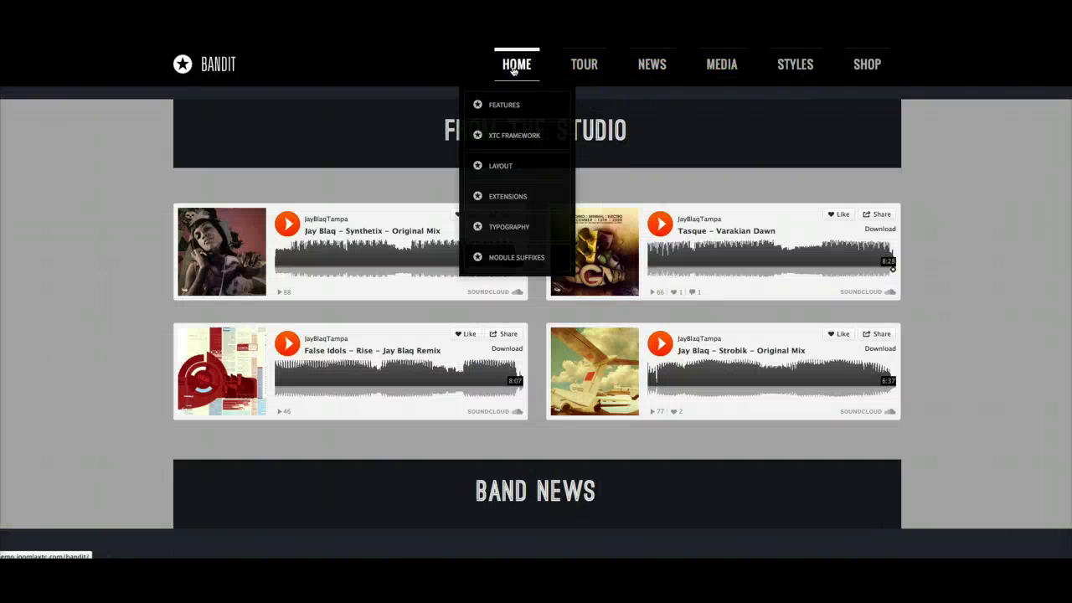
click(515, 71)
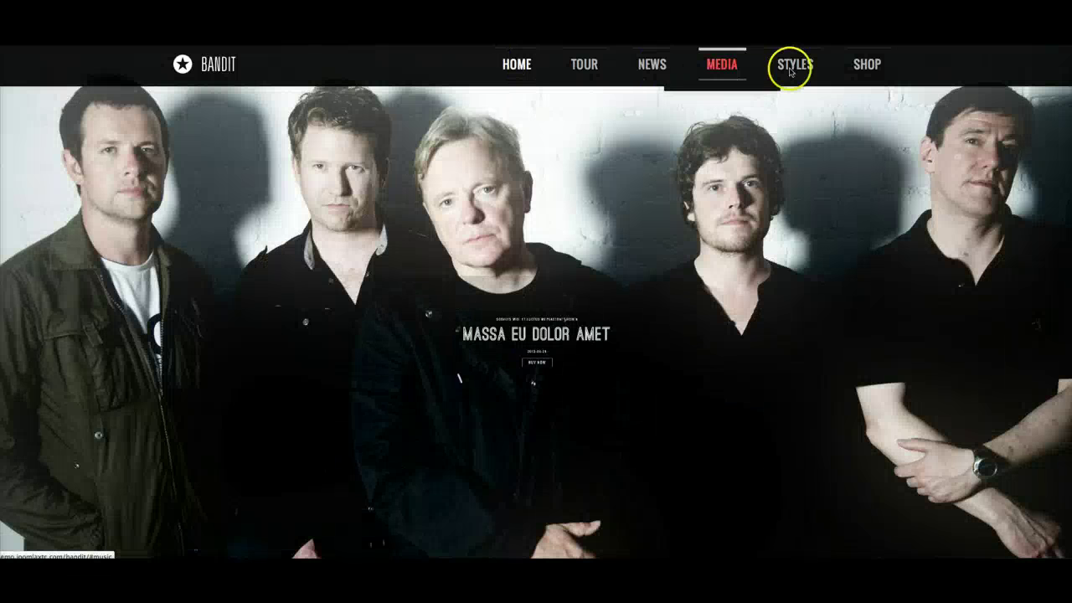
click(780, 141)
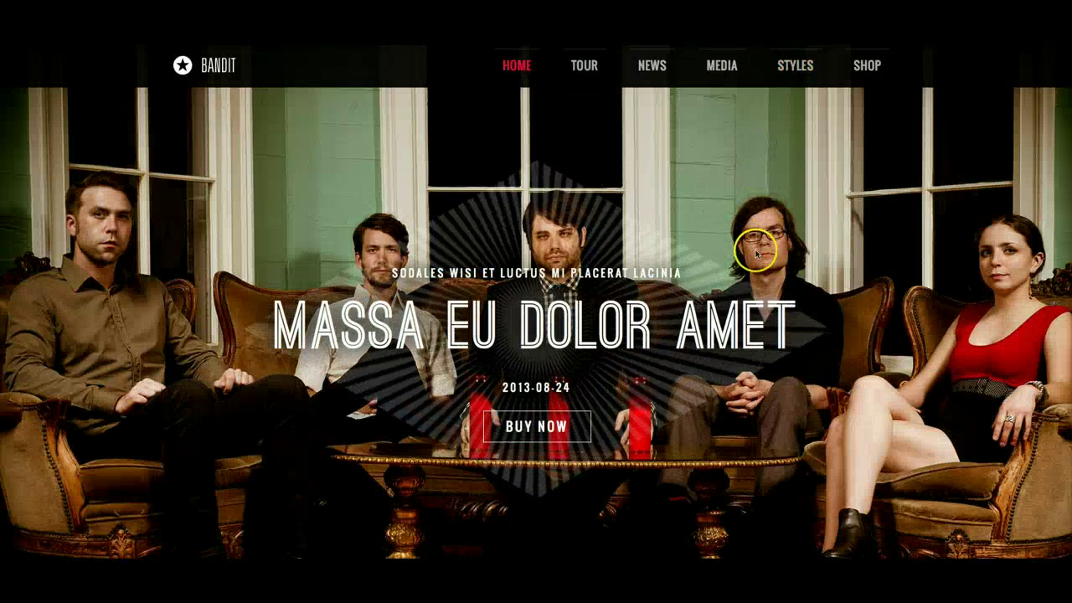
- Scroll down to the footer, then switch the demo to the blue-tinted Style 3
scroll(756, 254, down, 3)
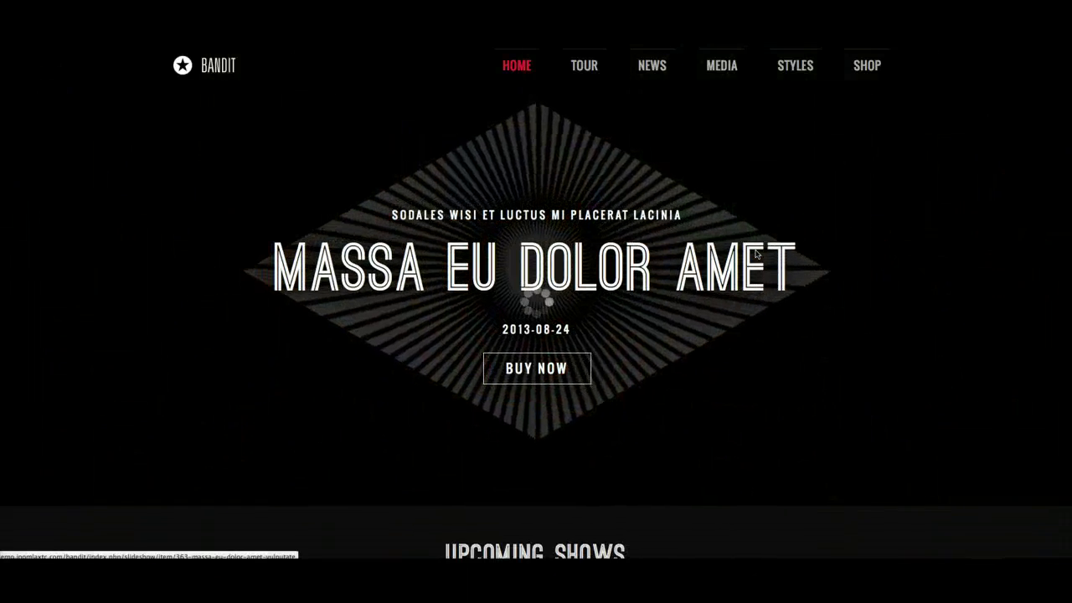
scroll(756, 254, down, 3)
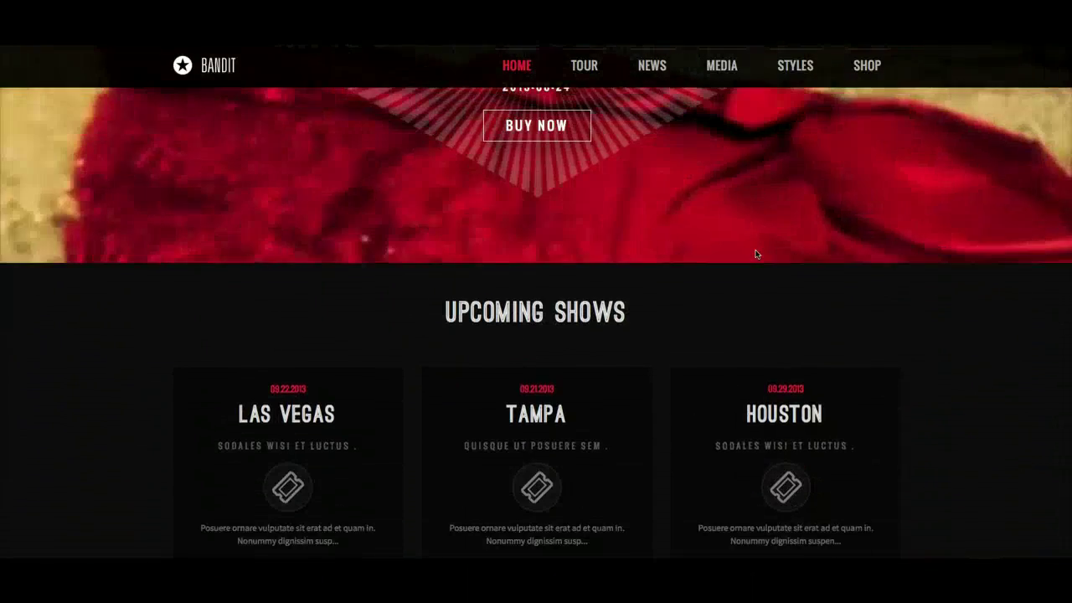
scroll(756, 254, down, 10)
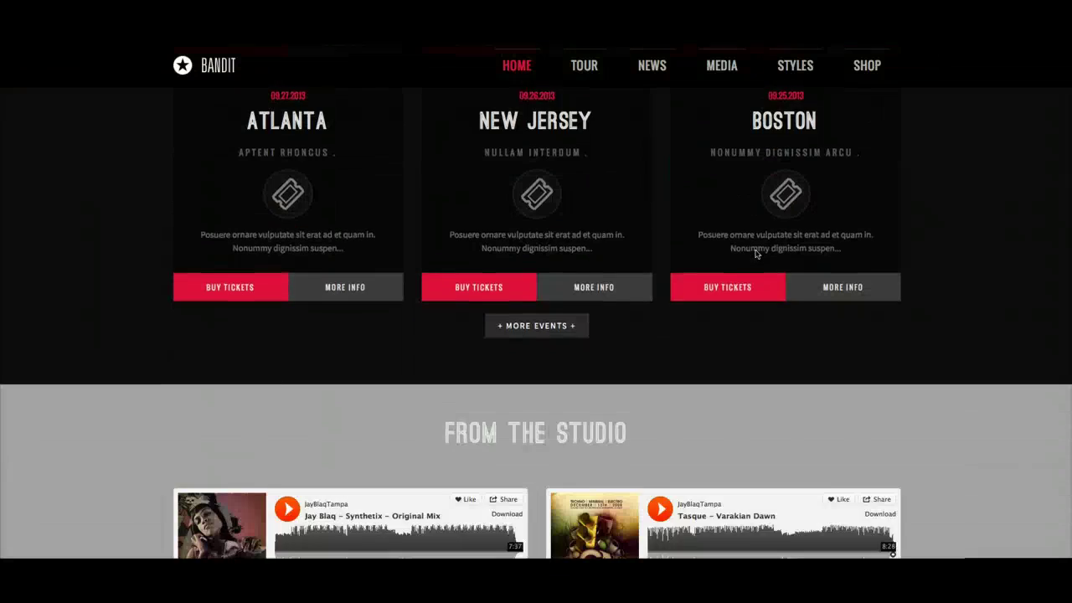
scroll(755, 254, down, 8)
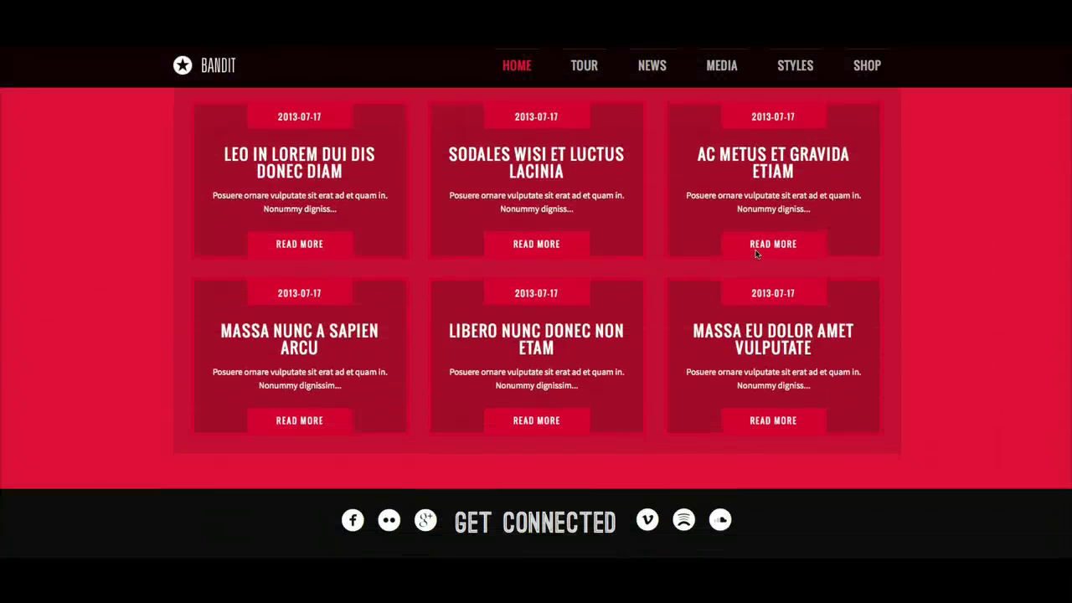
scroll(356, 266, down, 1)
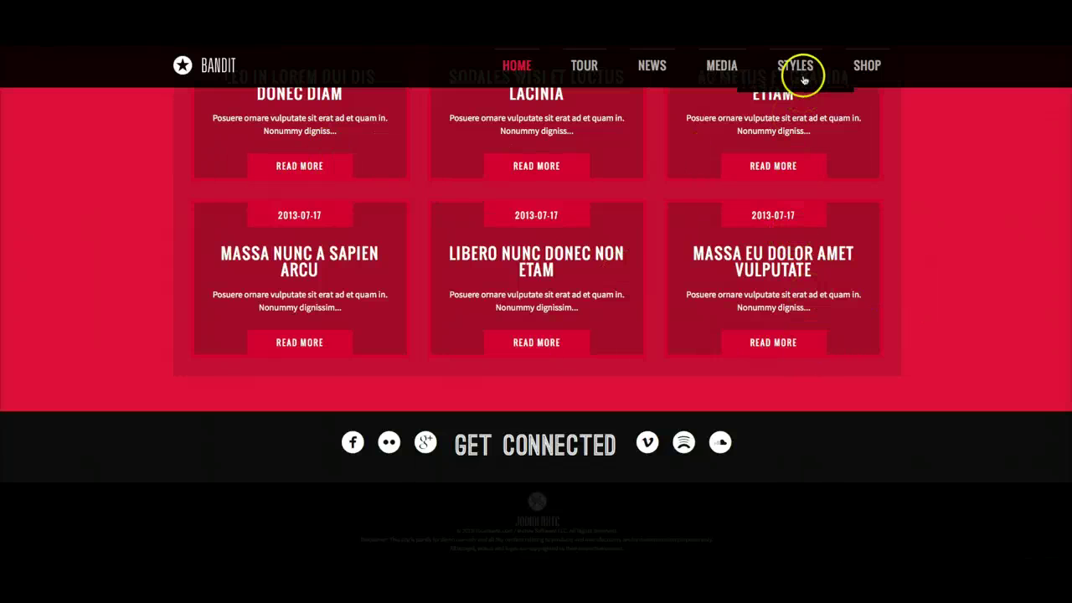
mouse_move(798, 79)
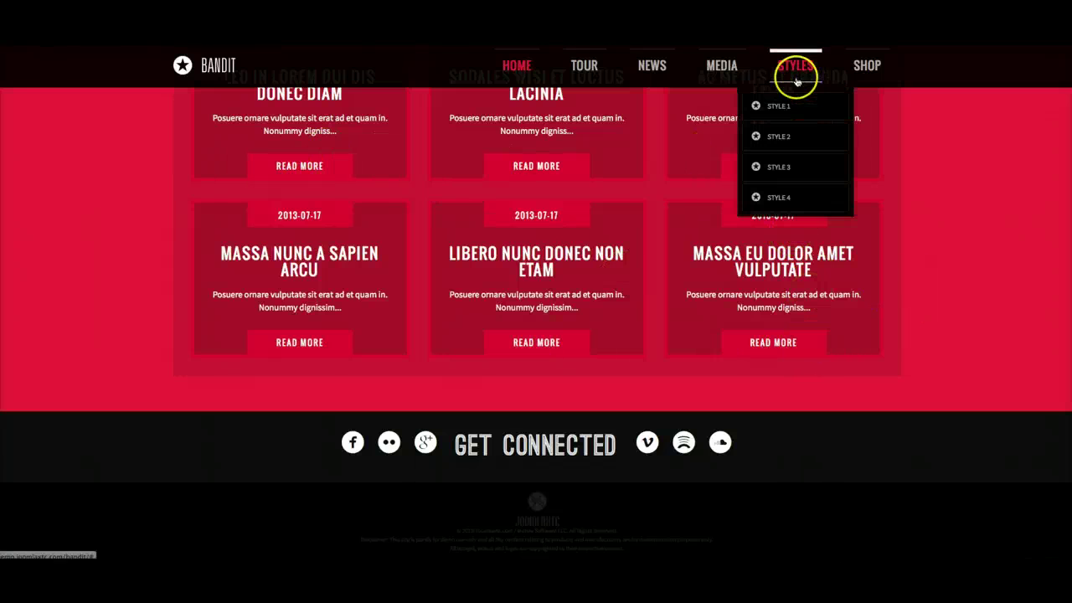
click(795, 169)
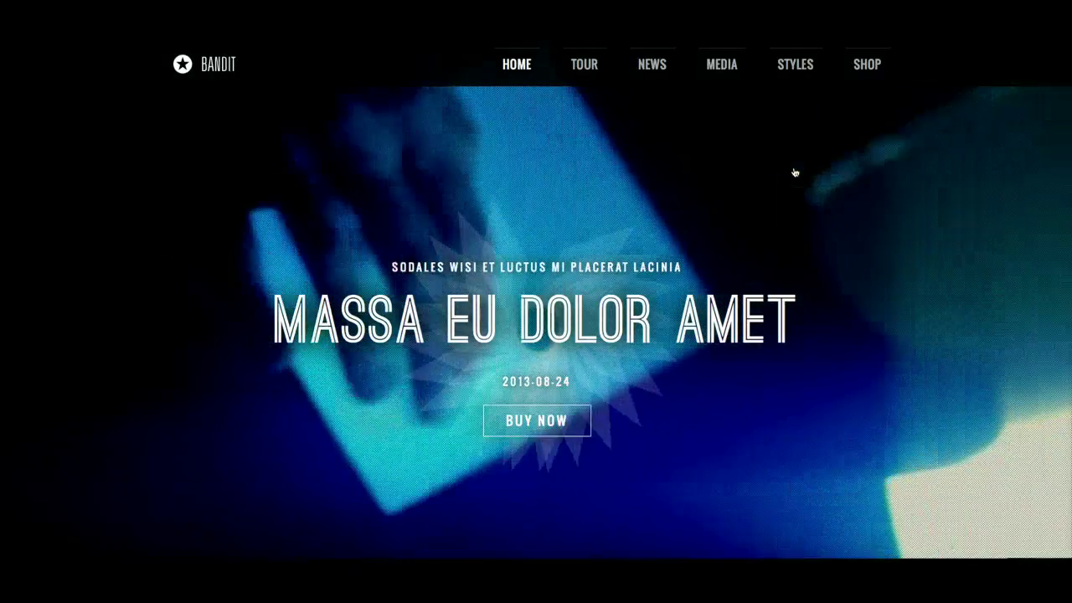
- Look through the page, then switch the demo back to Style 1 with its grey hero video
scroll(637, 267, down, 3)
scroll(637, 272, down, 2)
scroll(637, 273, down, 6)
scroll(637, 272, down, 7)
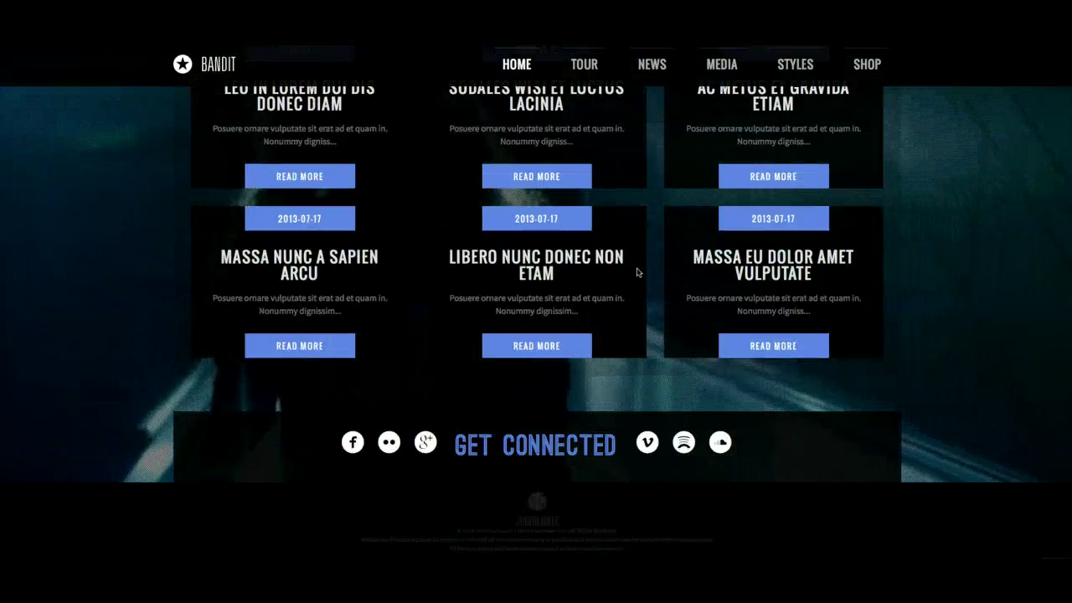
scroll(637, 273, up, 15)
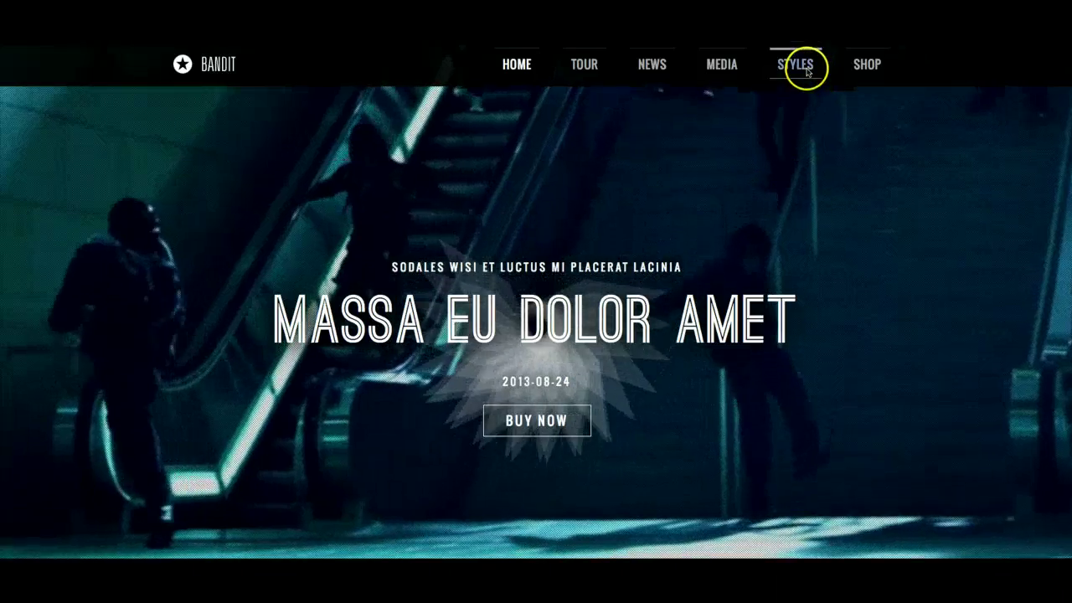
mouse_move(806, 67)
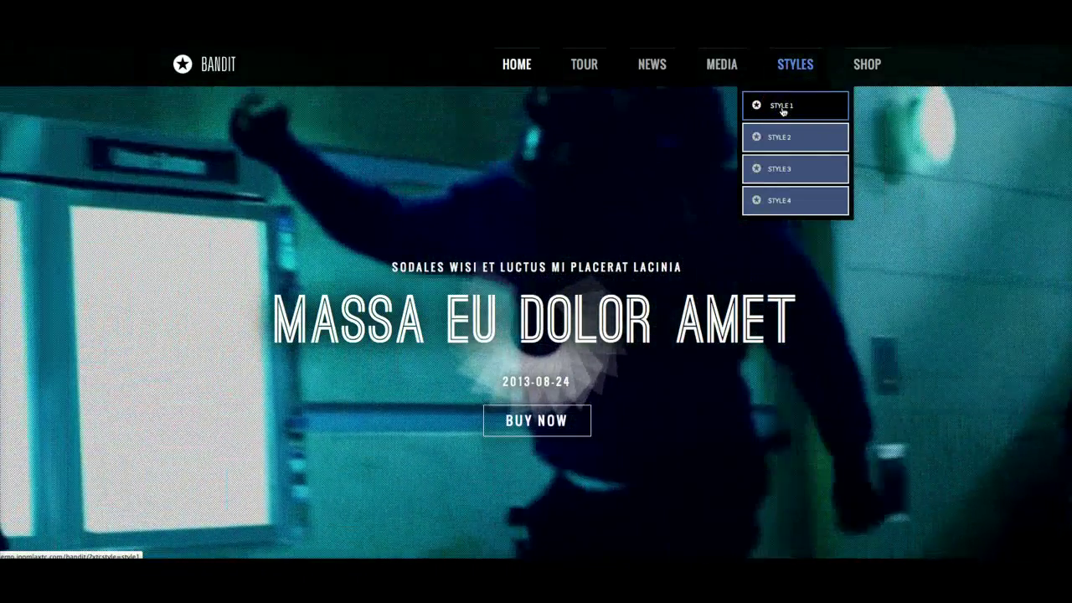
click(783, 109)
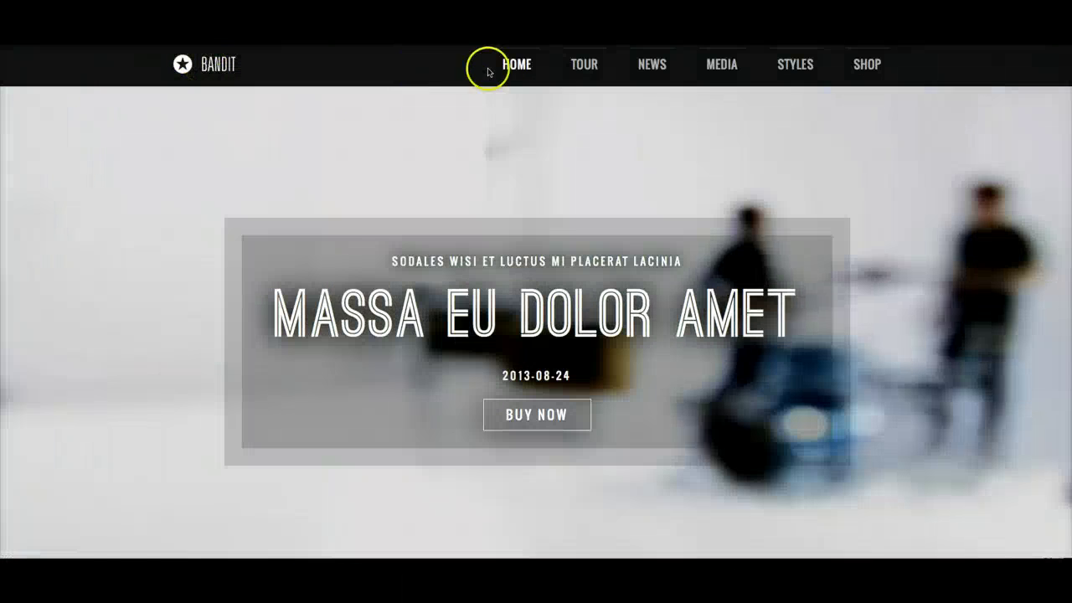
mouse_move(564, 75)
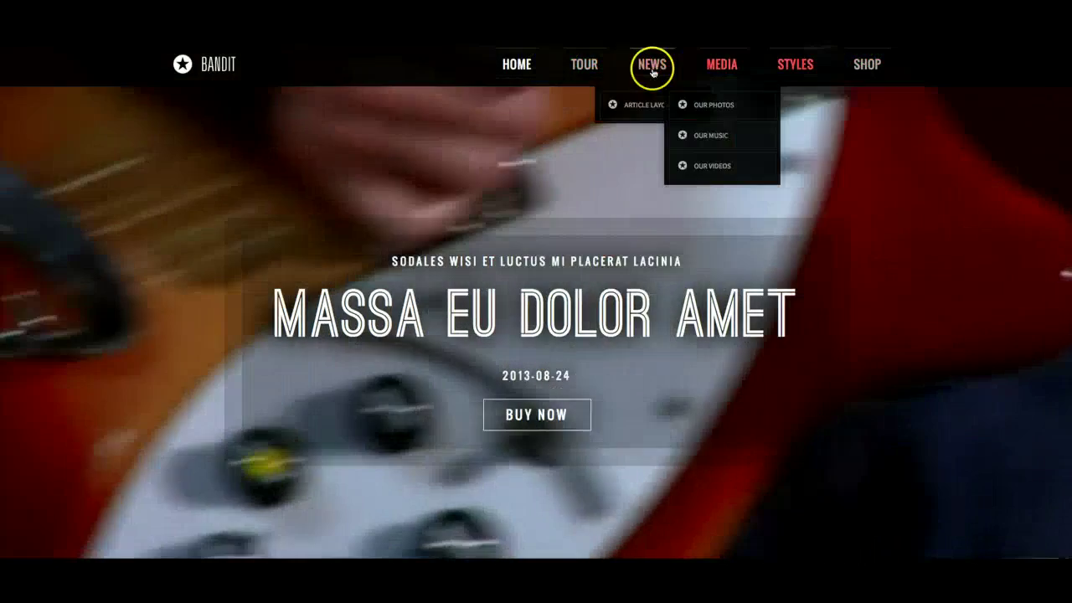
mouse_move(484, 66)
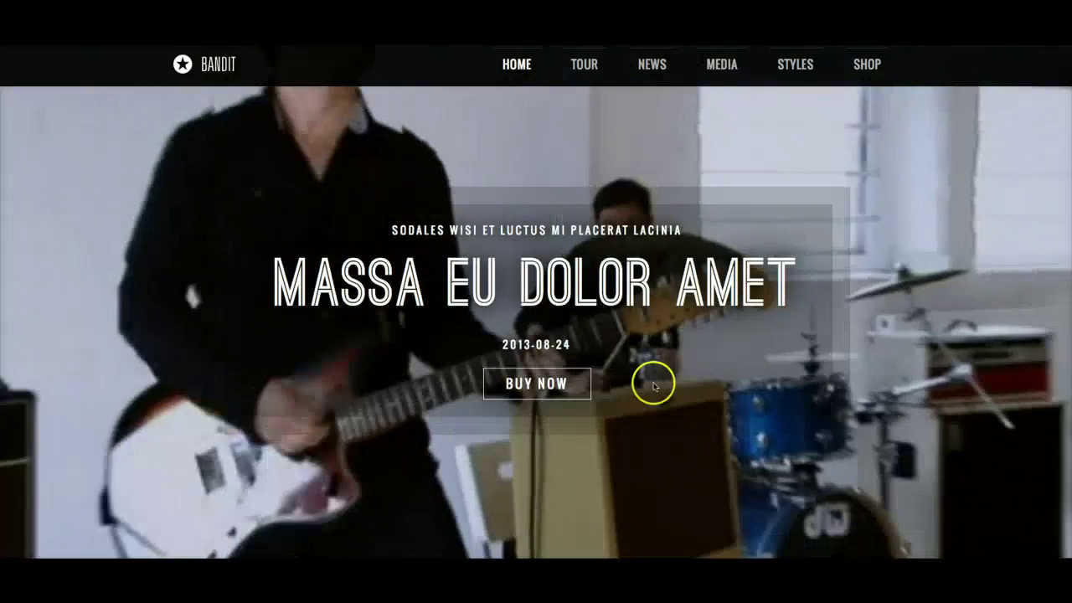
- Scroll down to the upcoming events, then expand and collapse the extra events row
scroll(282, 319, down, 3)
scroll(285, 324, down, 1)
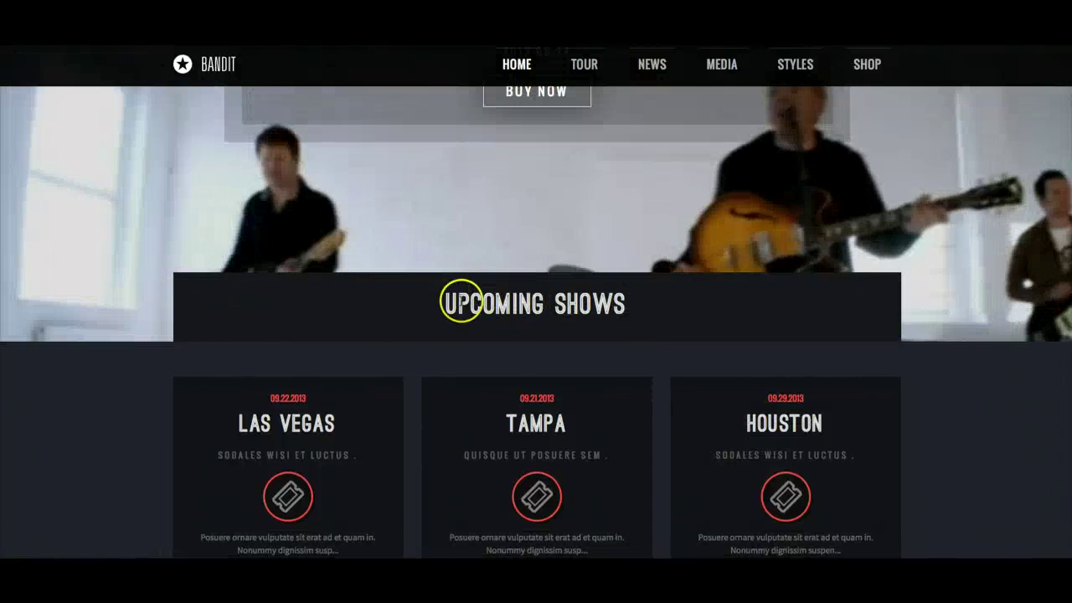
scroll(100, 295, down, 1)
scroll(100, 295, down, 2)
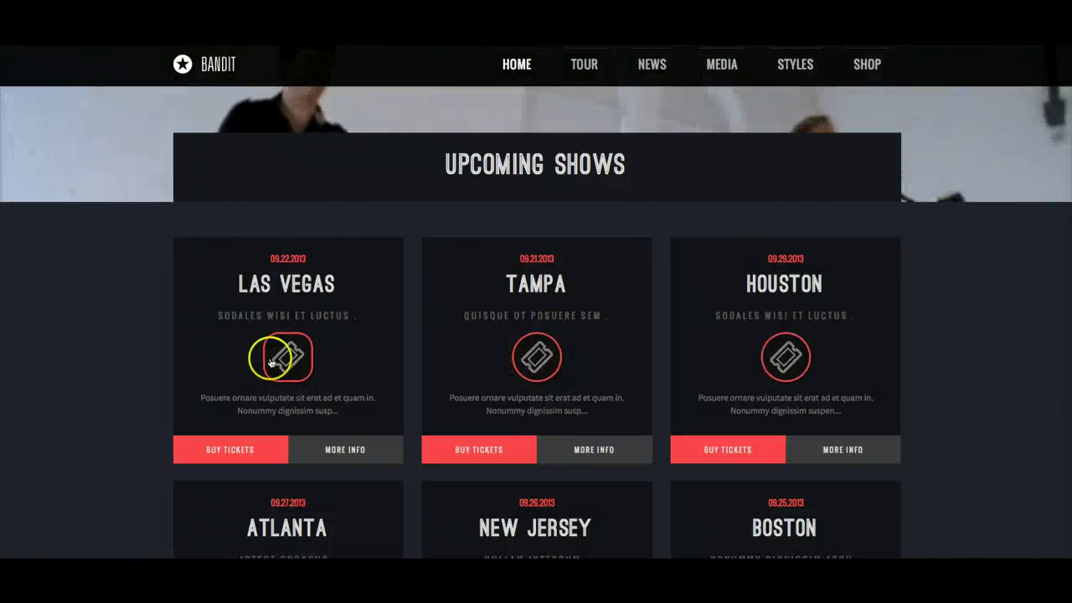
scroll(289, 356, down, 3)
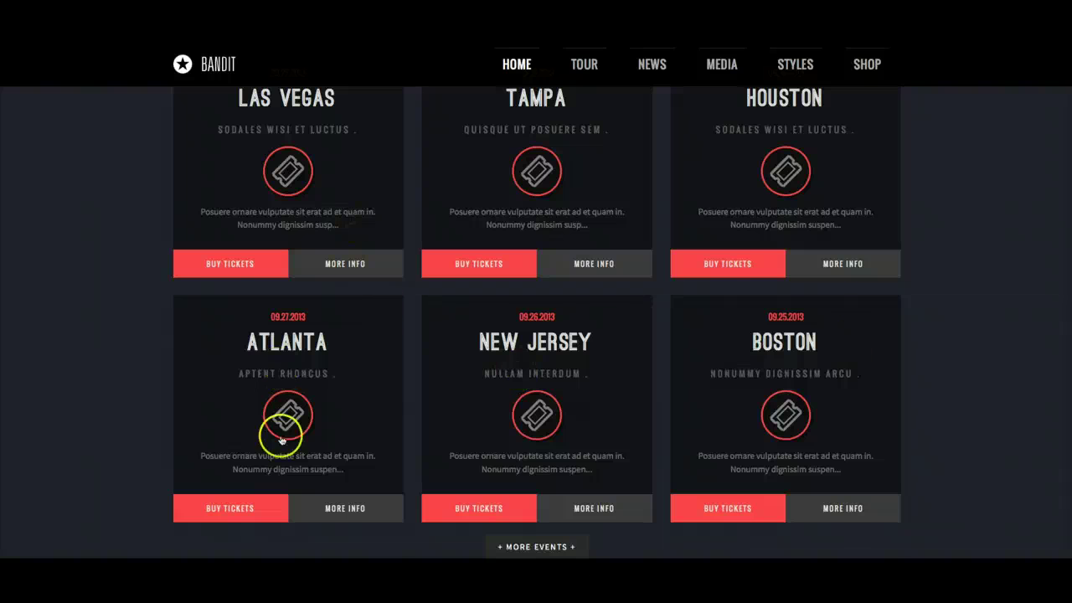
scroll(958, 430, up, 3)
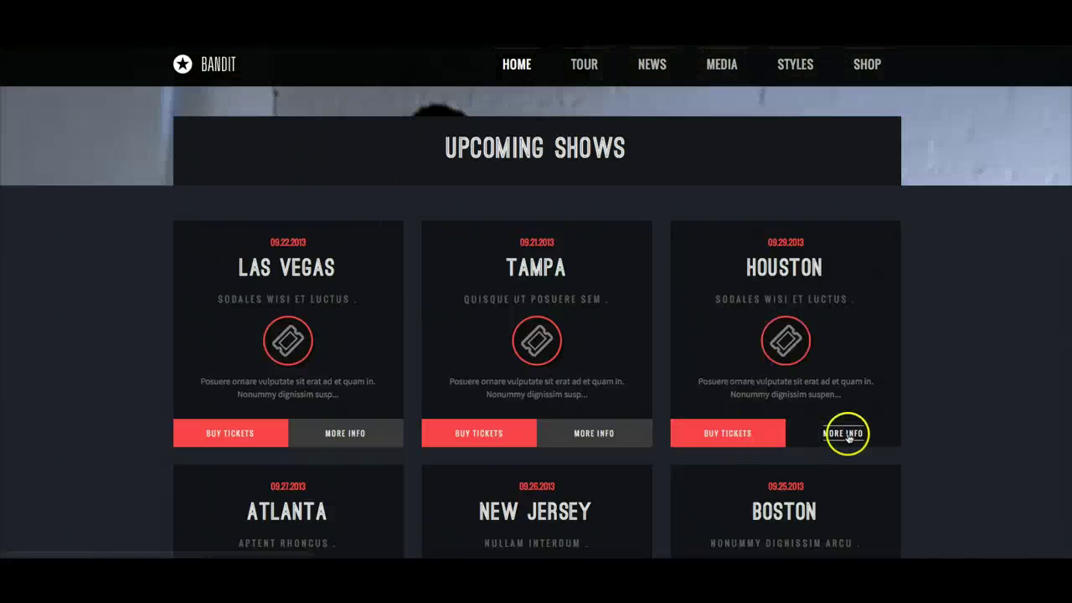
scroll(947, 441, down, 3)
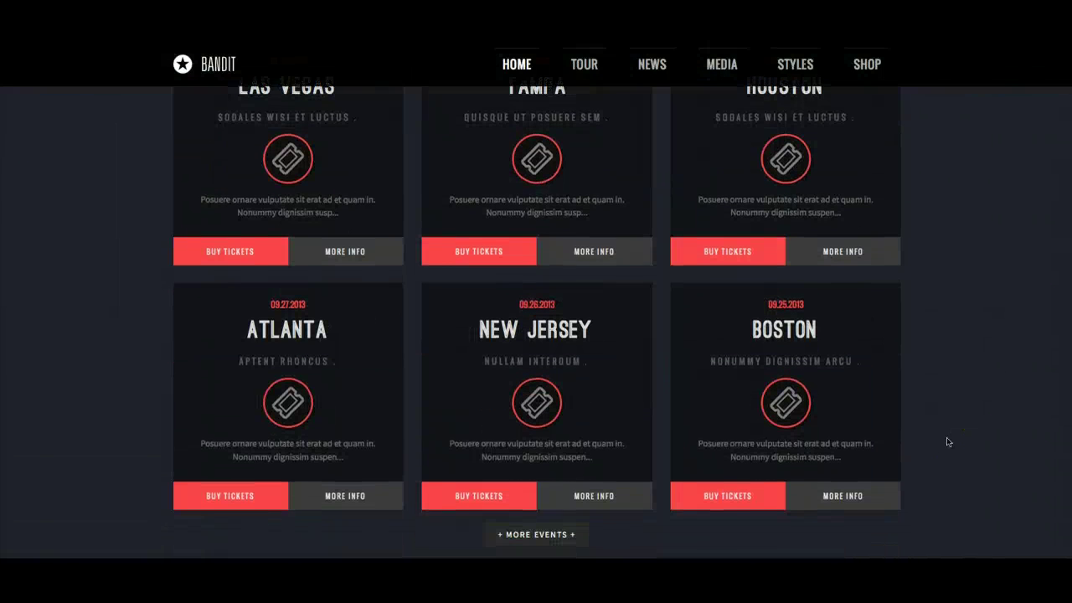
scroll(947, 441, down, 2)
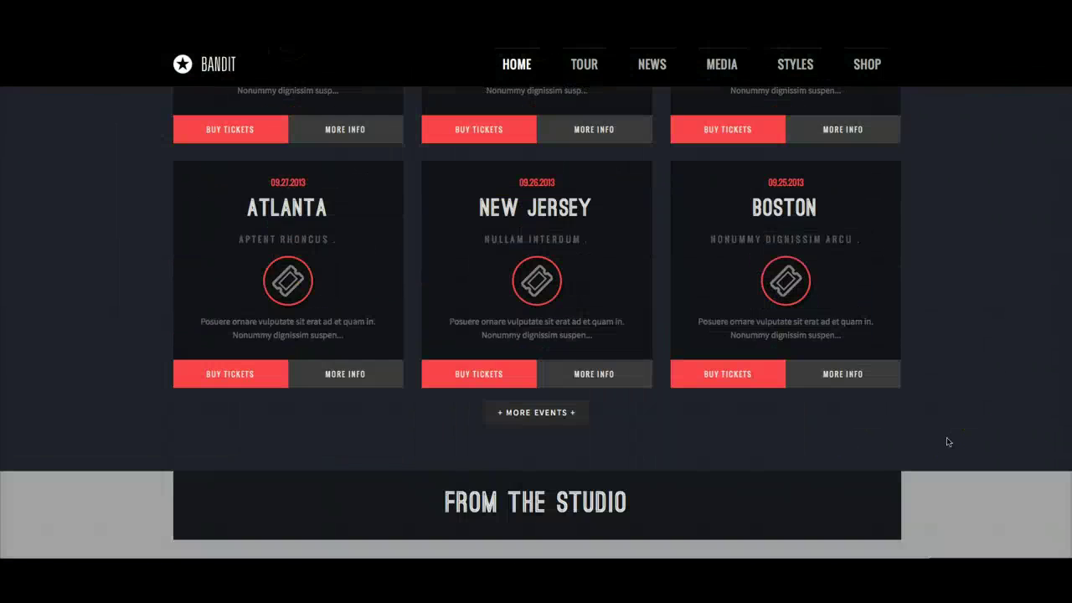
click(538, 415)
scroll(857, 407, down, 3)
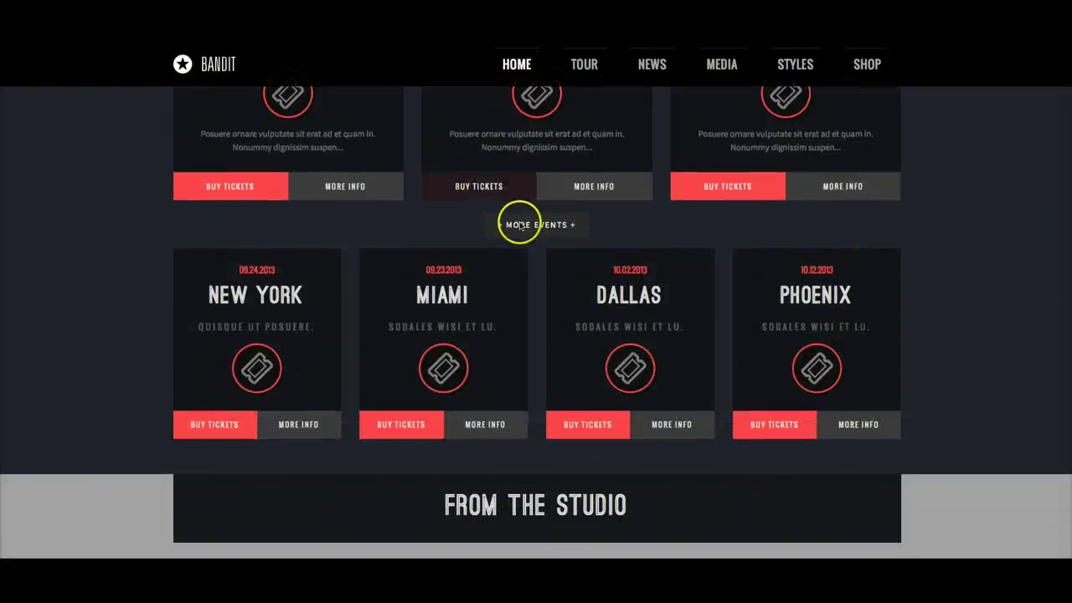
click(543, 233)
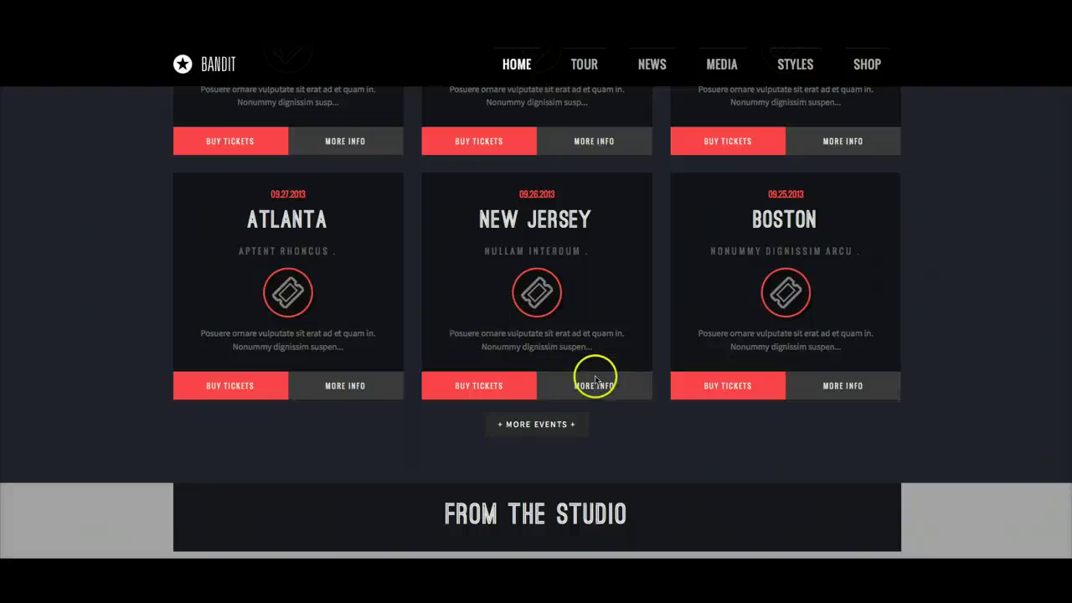
- Reach From the Studio and show the False Idols track's embed code
scroll(199, 335, down, 2)
scroll(210, 343, down, 2)
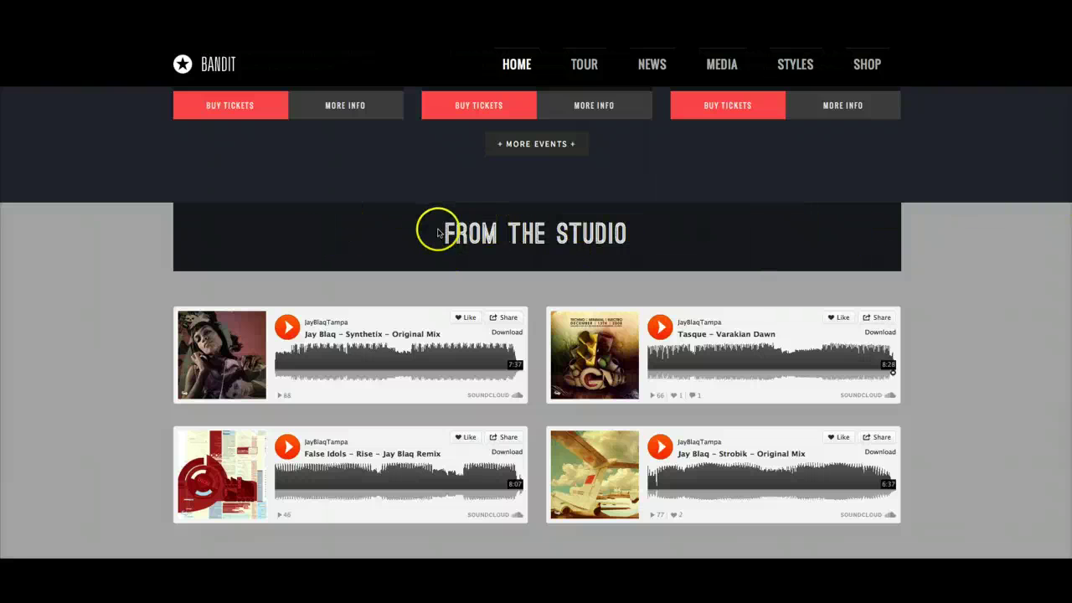
scroll(1001, 306, down, 1)
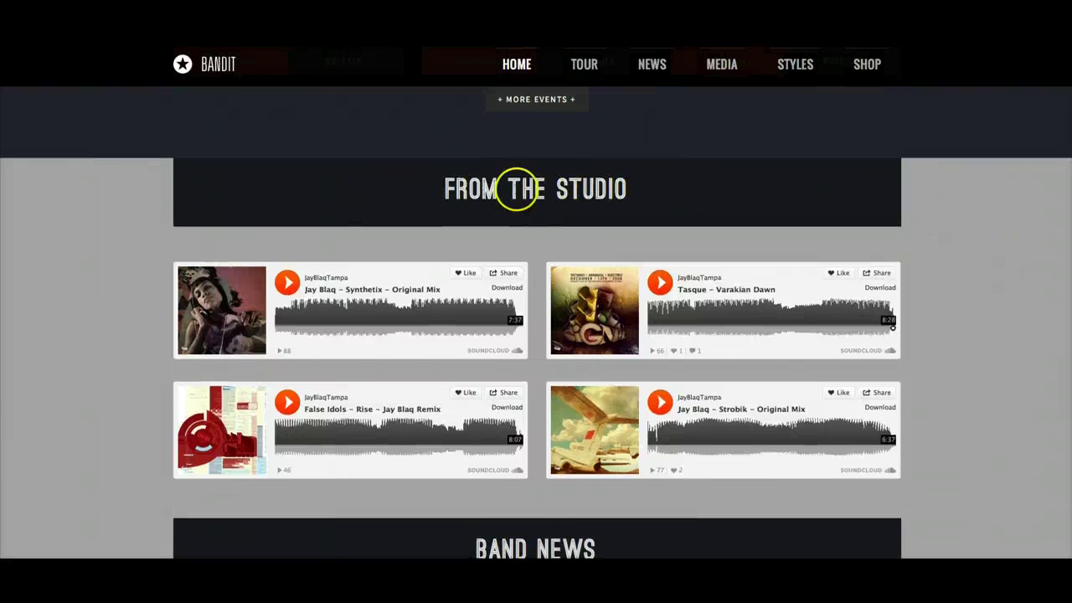
scroll(127, 218, down, 3)
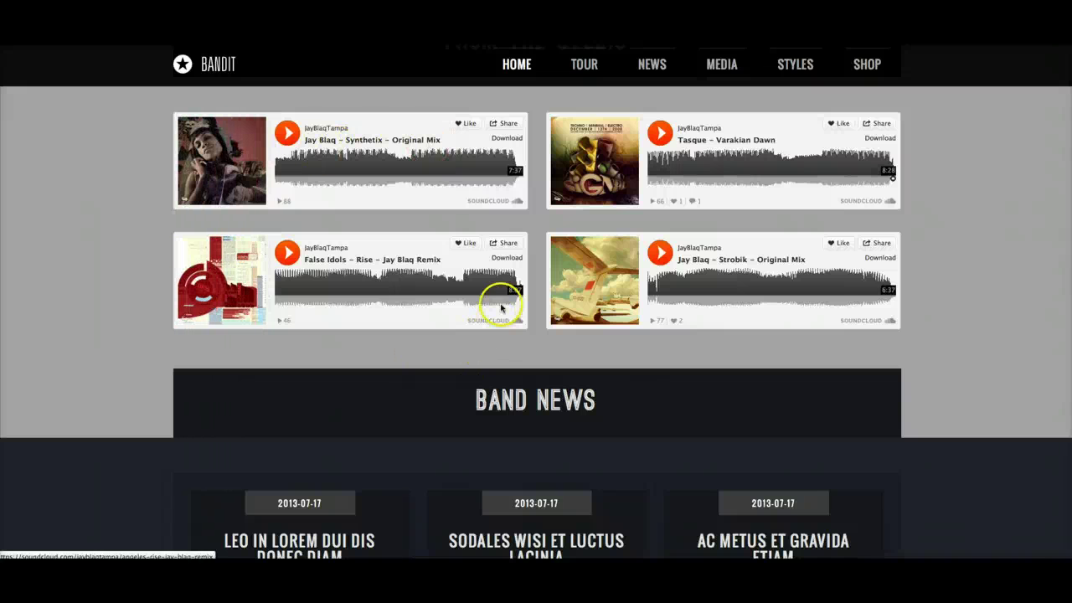
click(501, 245)
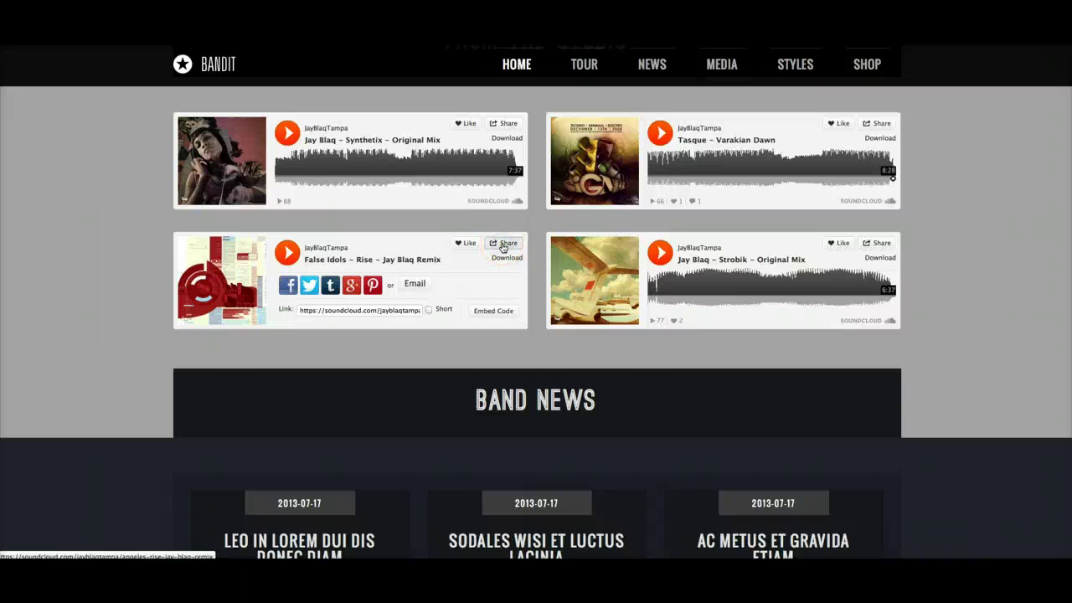
click(494, 311)
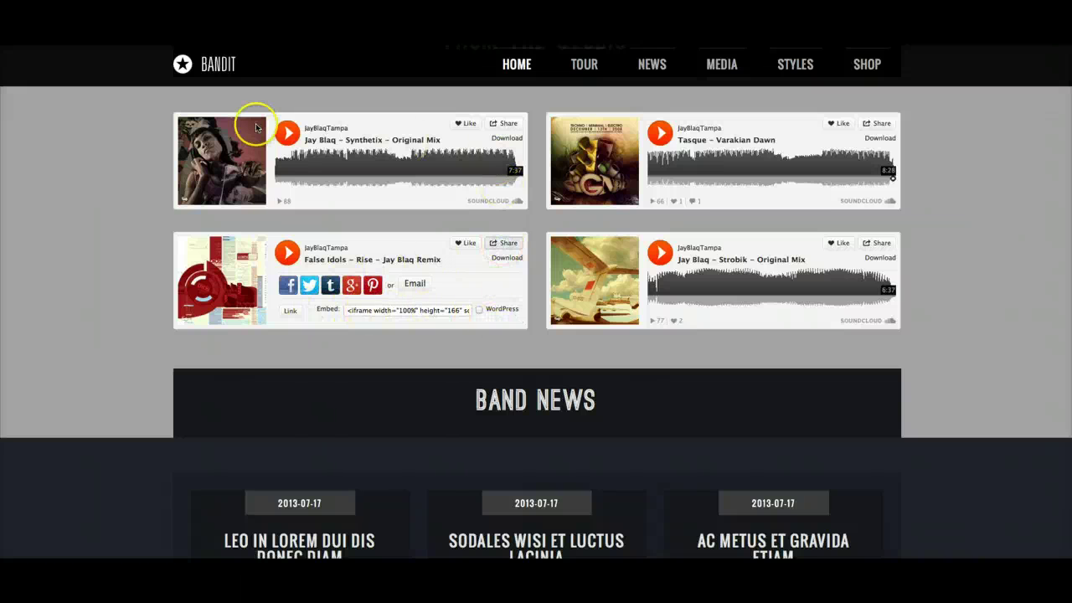
mouse_move(200, 167)
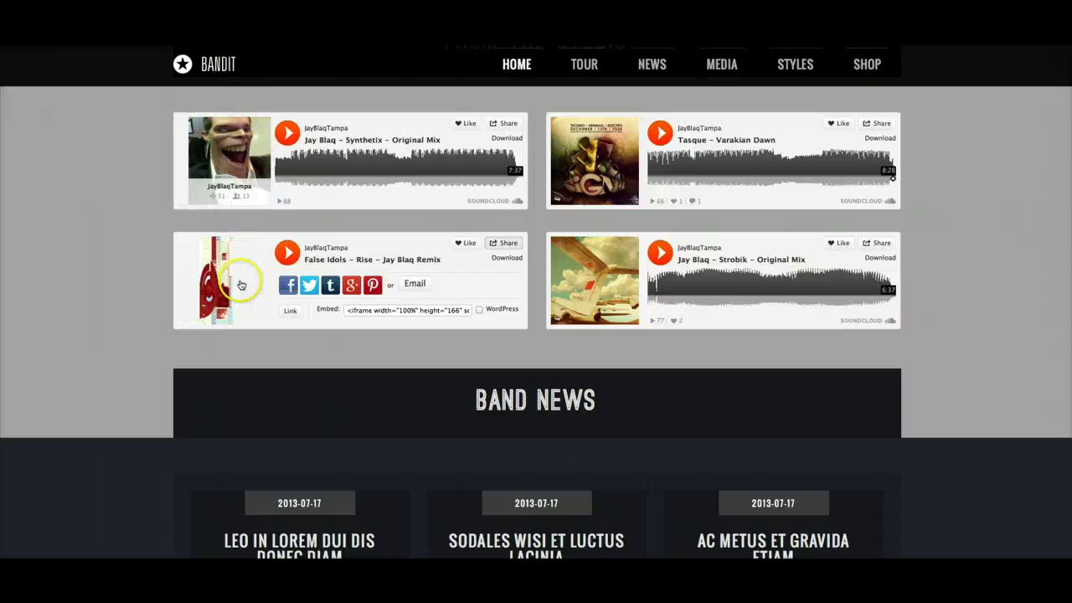
mouse_move(598, 282)
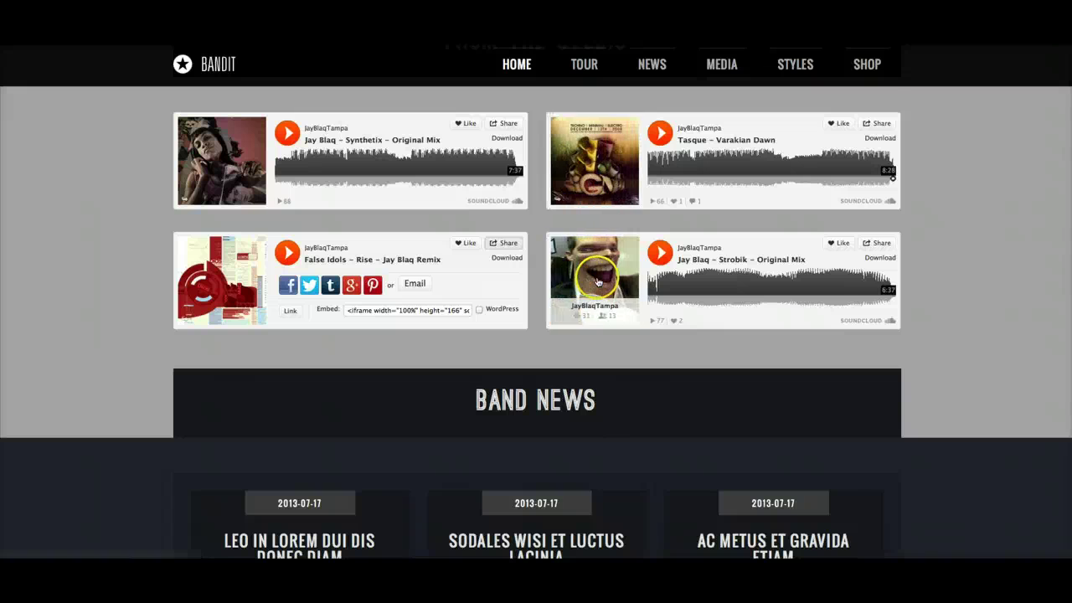
scroll(155, 251, down, 2)
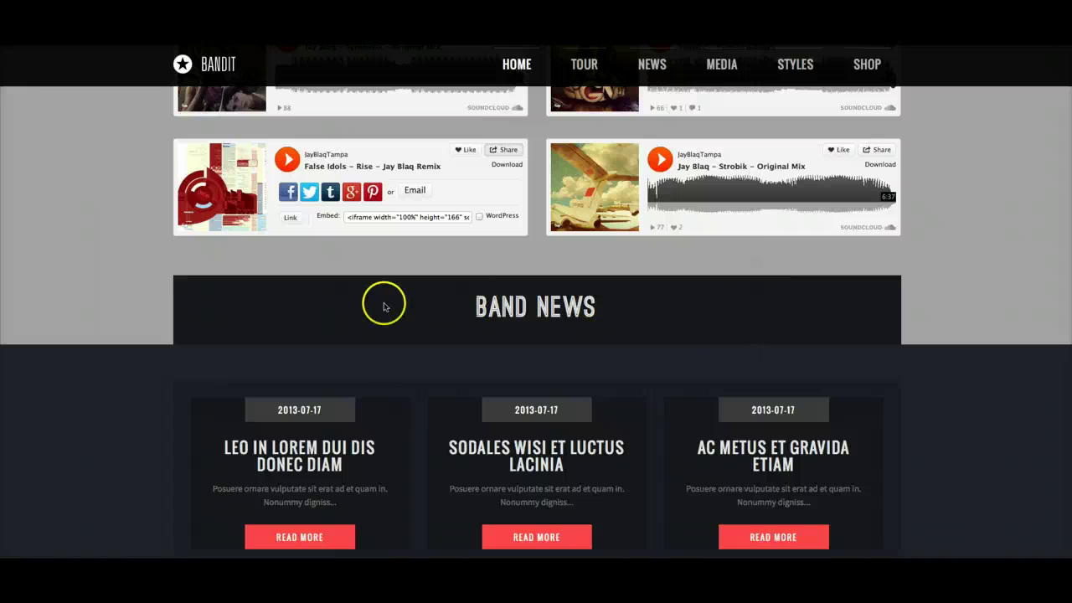
scroll(115, 308, down, 4)
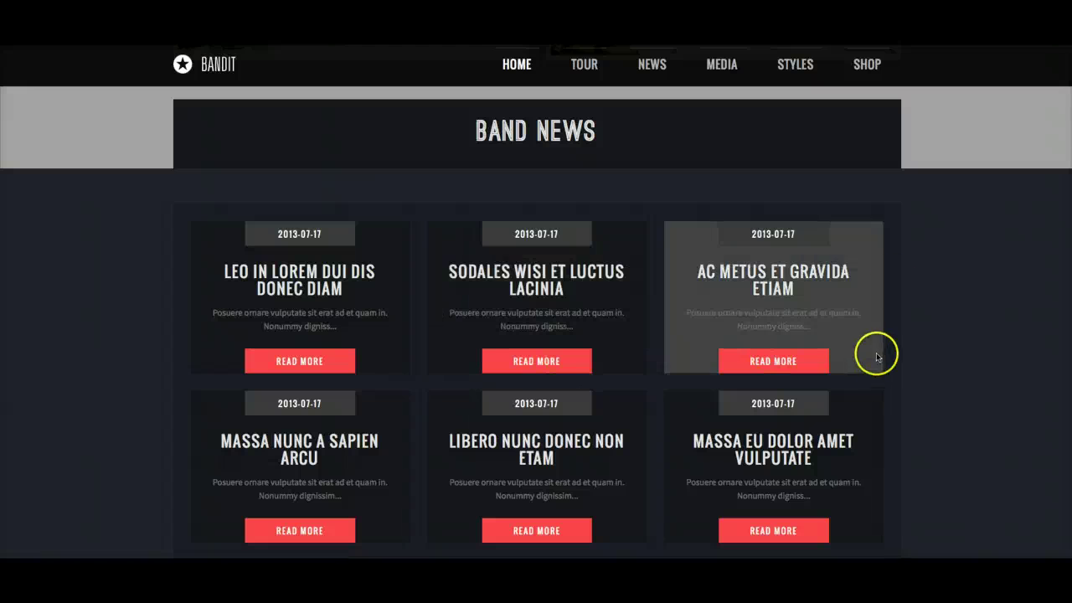
scroll(992, 298, up, 2)
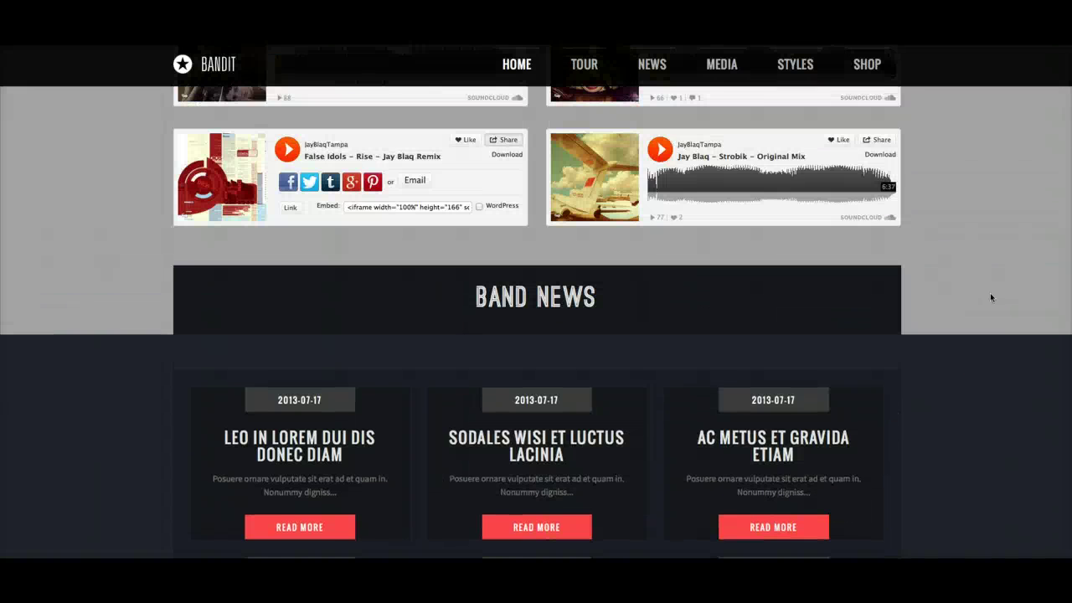
scroll(992, 298, down, 3)
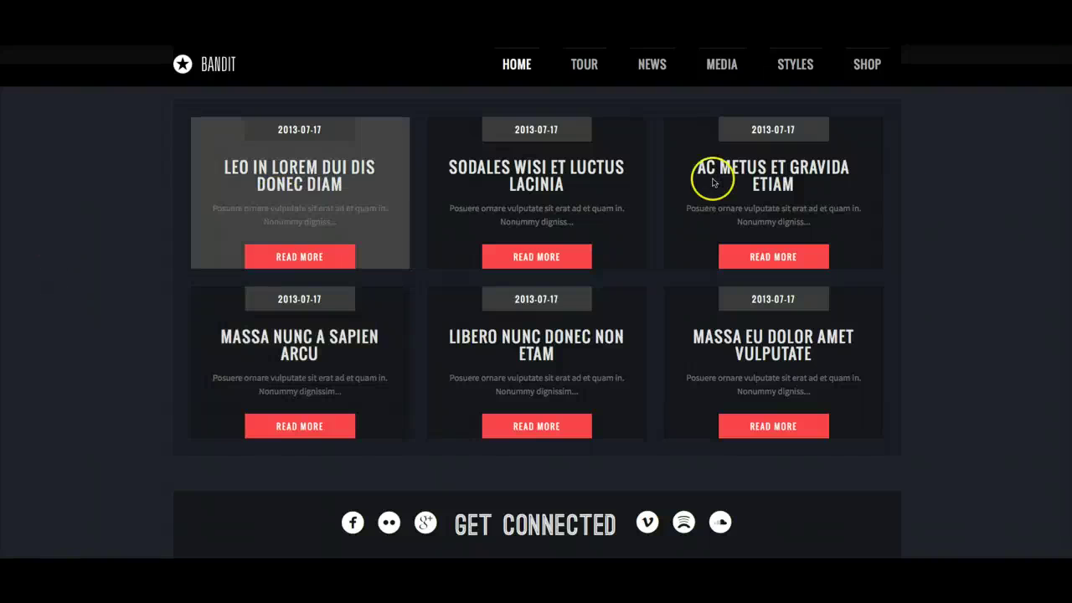
scroll(135, 277, down, 1)
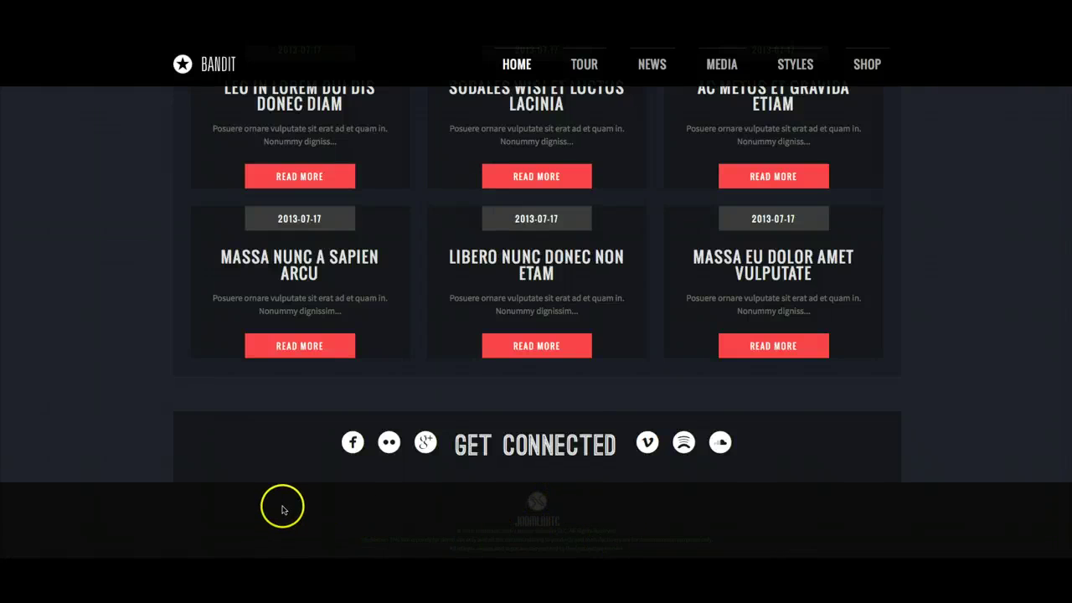
scroll(271, 507, up, 20)
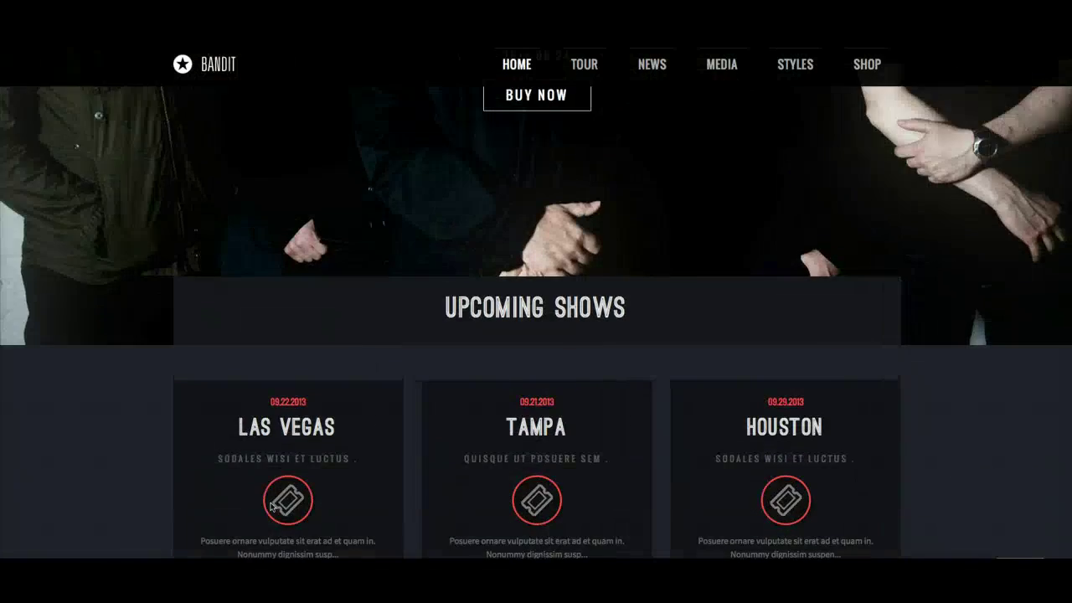
scroll(270, 506, down, 10)
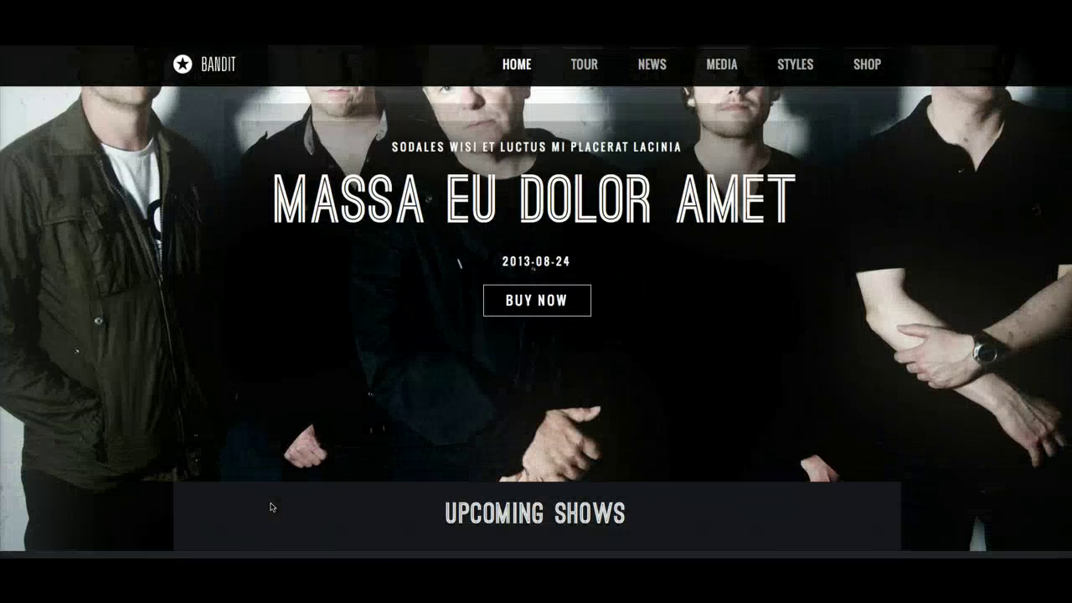
scroll(271, 507, down, 1)
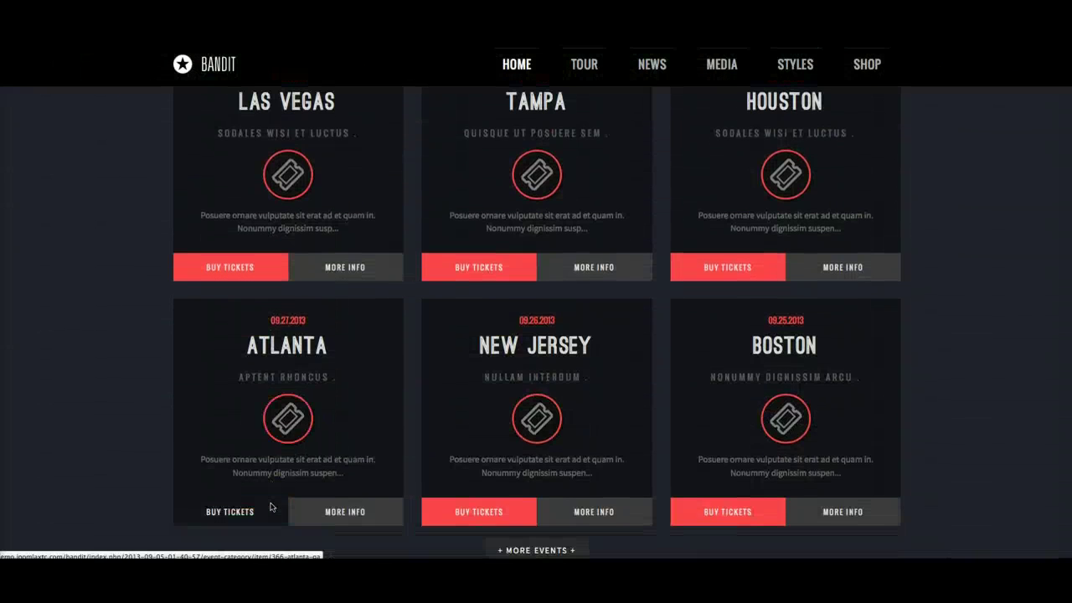
scroll(271, 507, up, 1)
scroll(271, 507, up, 1)
click(276, 501)
scroll(277, 501, up, 2)
scroll(276, 503, down, 3)
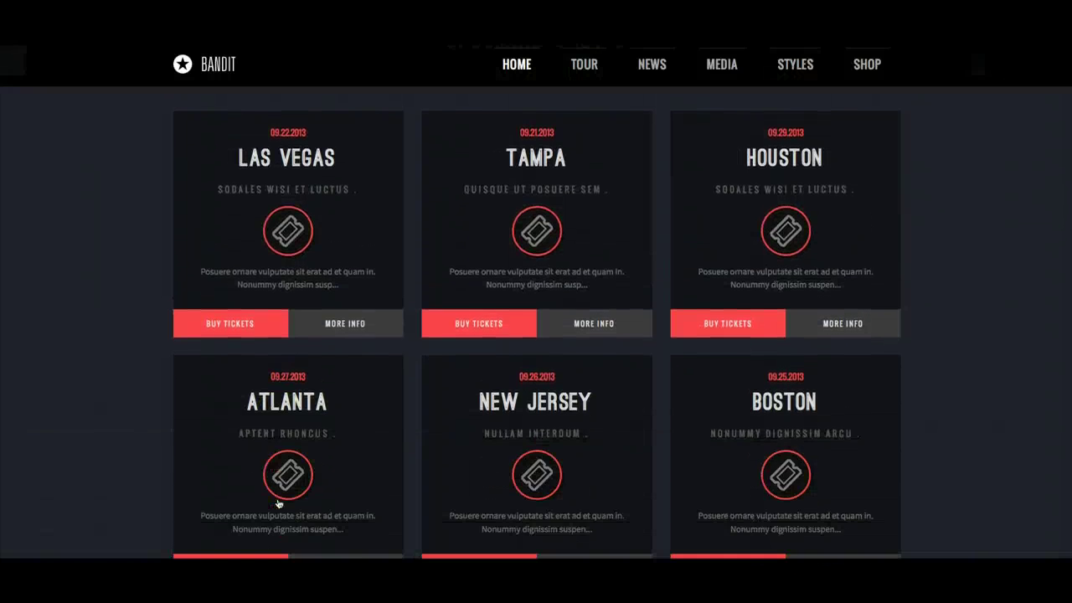
scroll(279, 503, up, 1)
click(317, 503)
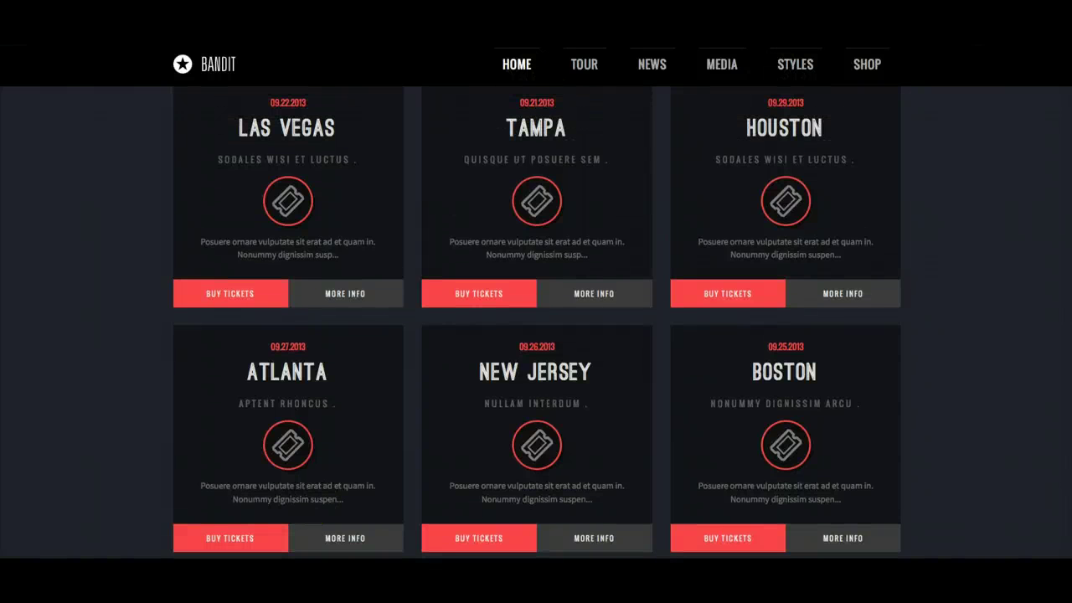
drag(1060, 318, 502, 297)
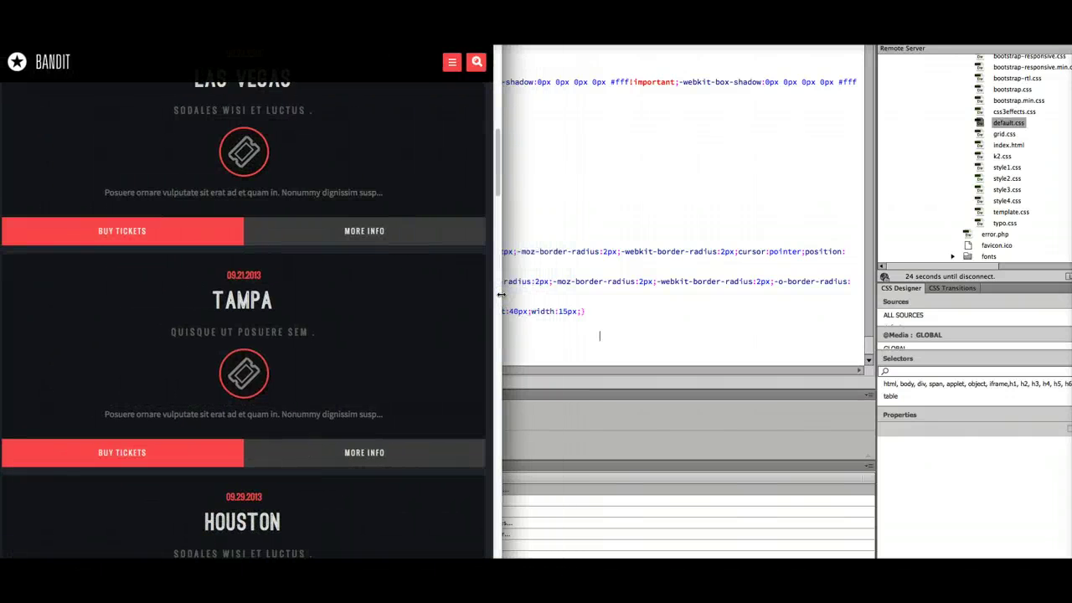
drag(524, 296, 309, 288)
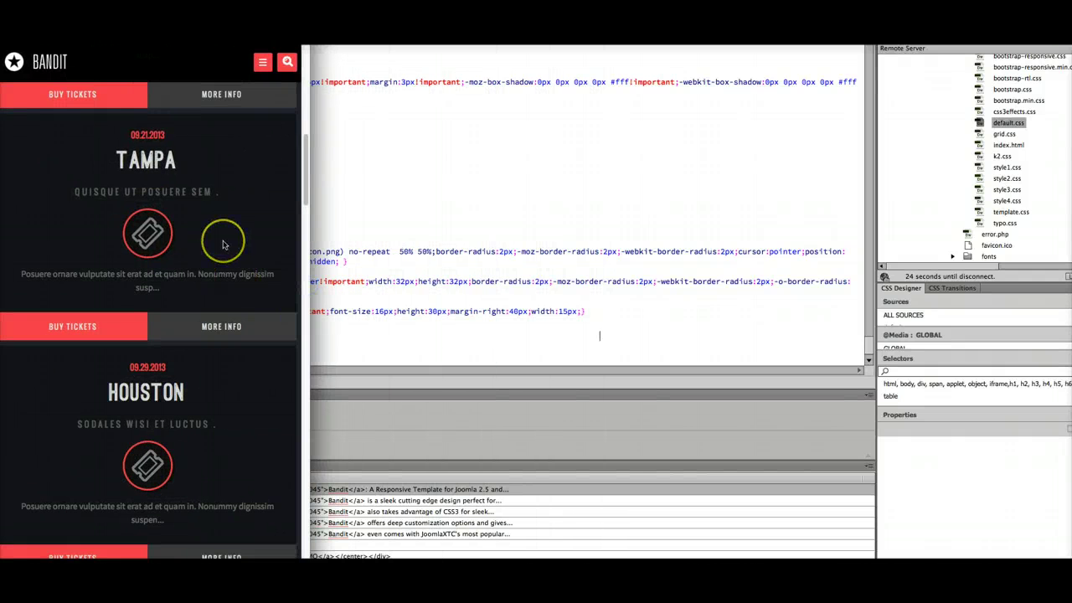
scroll(223, 244, up, 10)
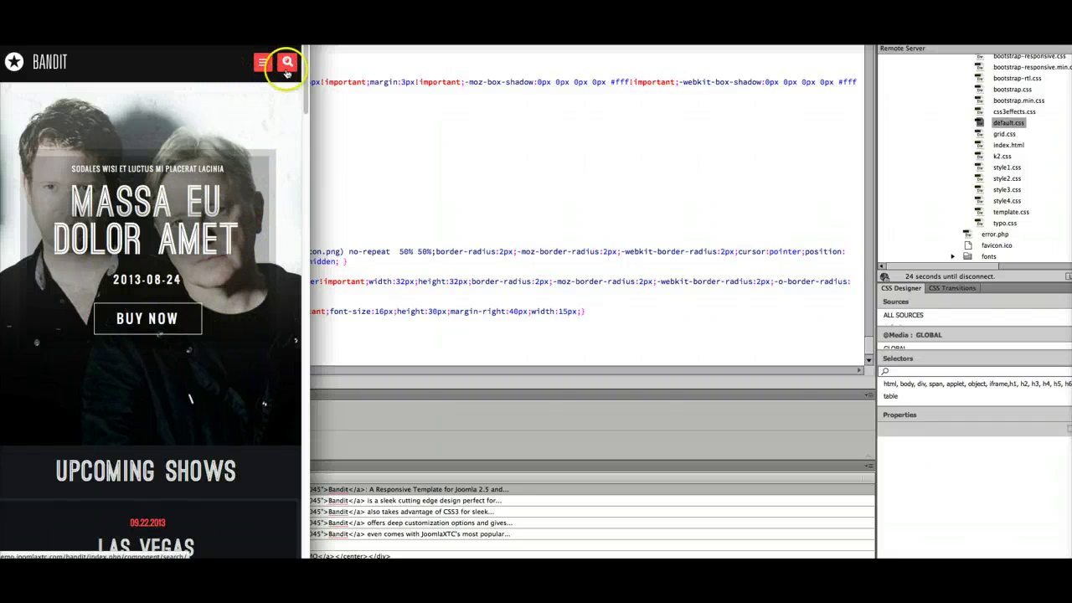
scroll(209, 291, down, 2)
scroll(209, 290, down, 15)
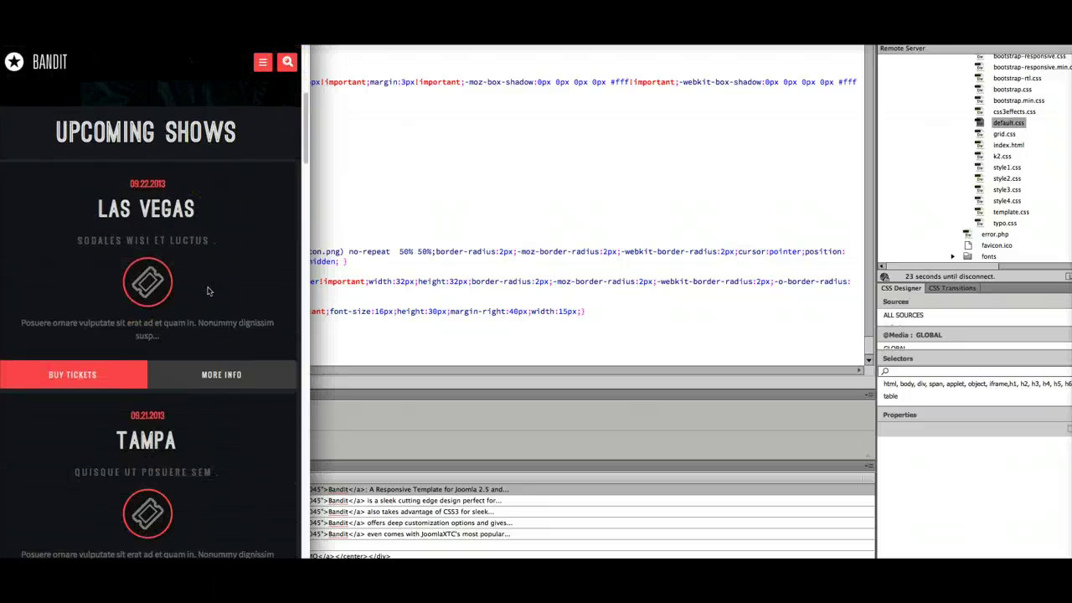
scroll(209, 290, down, 20)
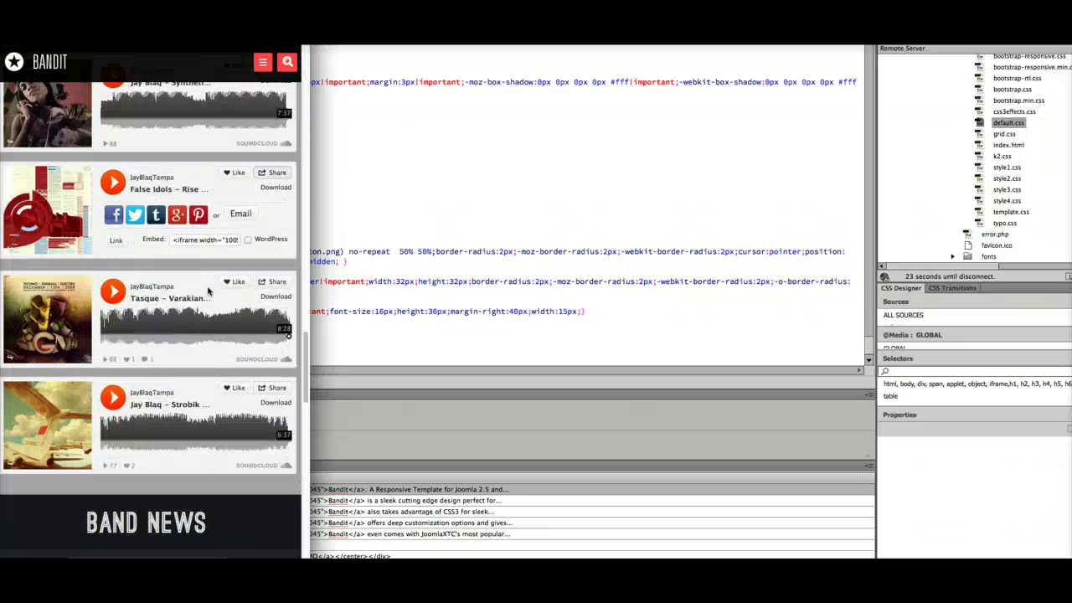
scroll(208, 291, down, 5)
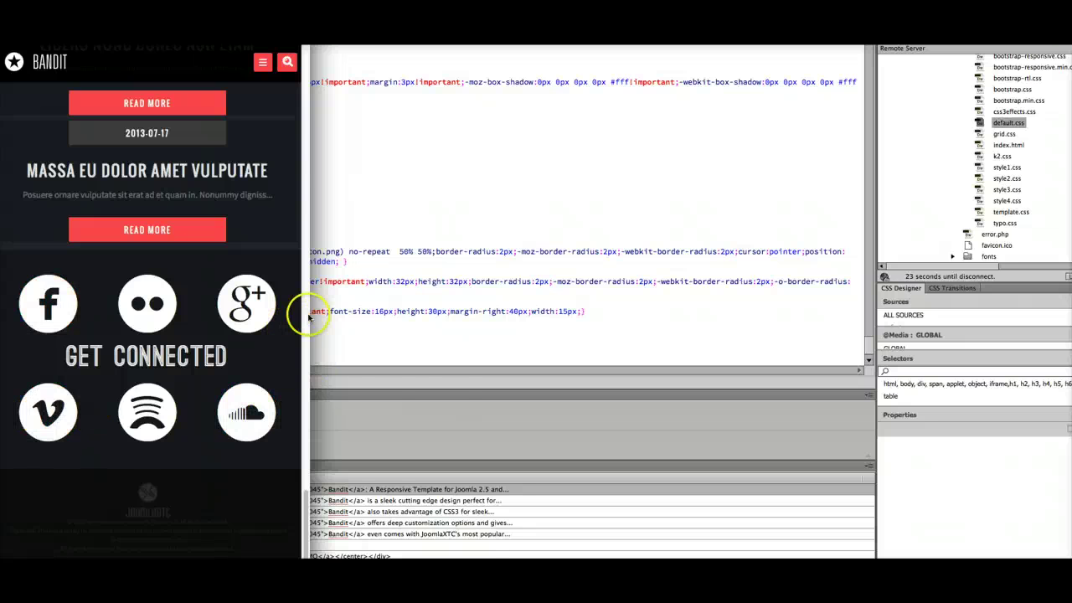
drag(331, 313, 1071, 302)
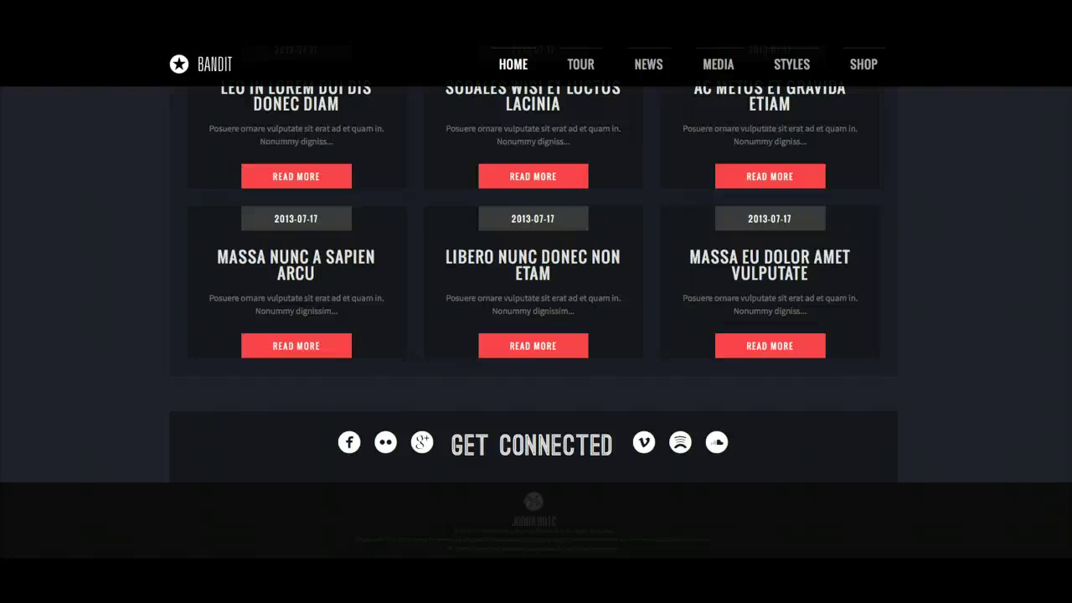
- Open the featured Massa Eu Dolor Amet article from the hero slider
scroll(438, 354, up, 10)
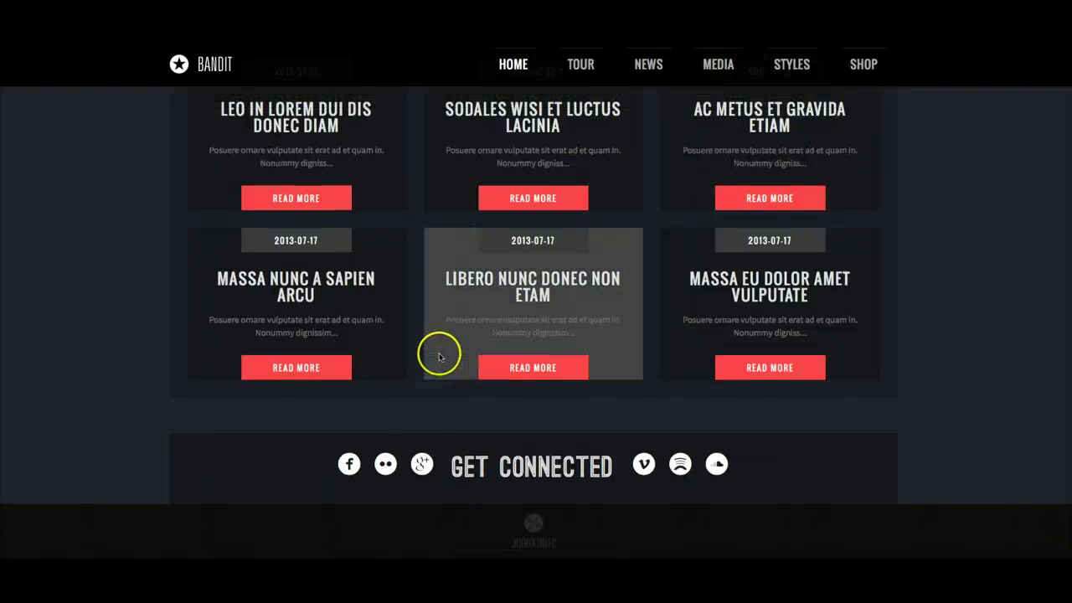
scroll(439, 356, up, 10)
scroll(439, 356, down, 3)
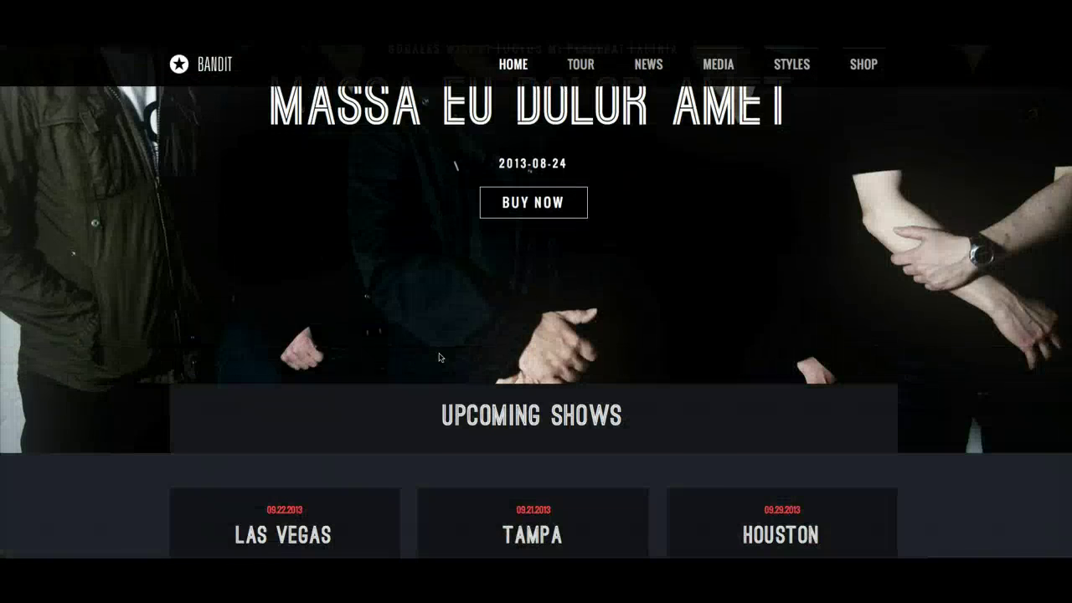
scroll(438, 357, up, 3)
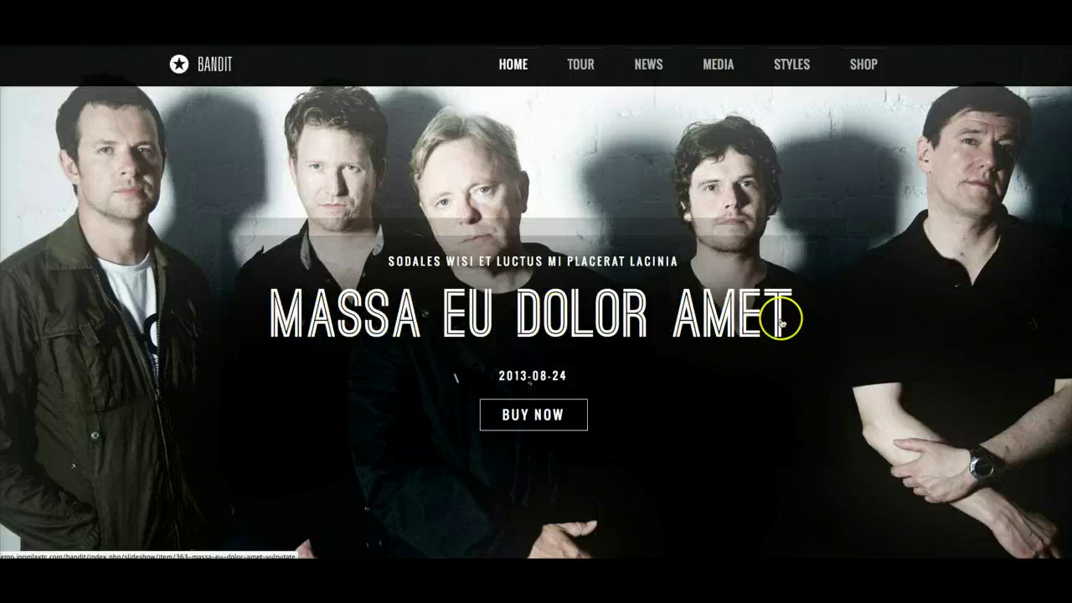
click(582, 321)
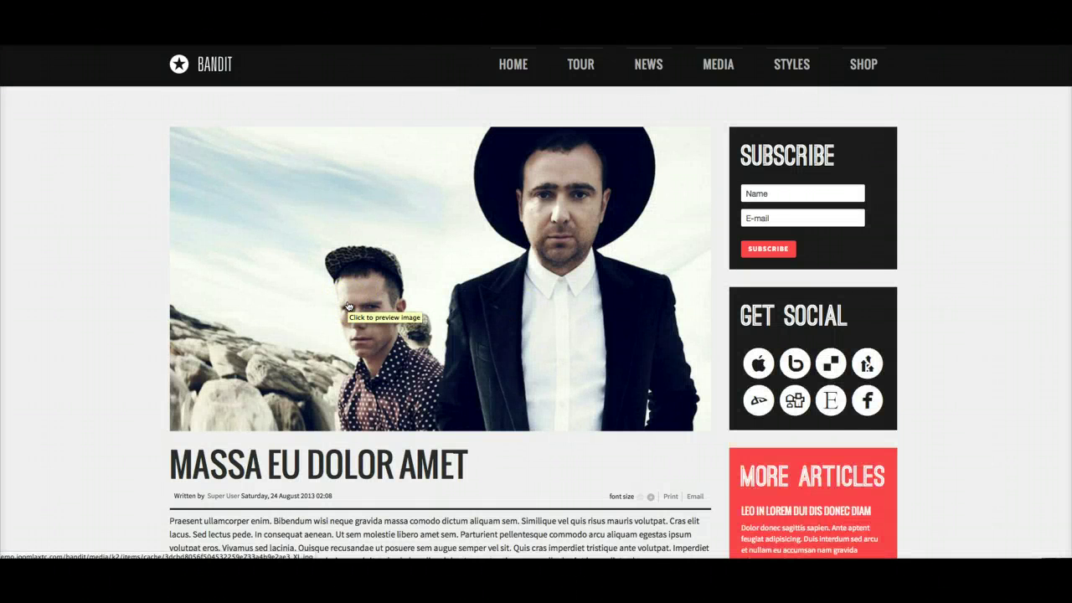
- Read through the full article text and its Subscribe, Get Social and More Articles sidebar
scroll(349, 293, down, 2)
click(349, 274)
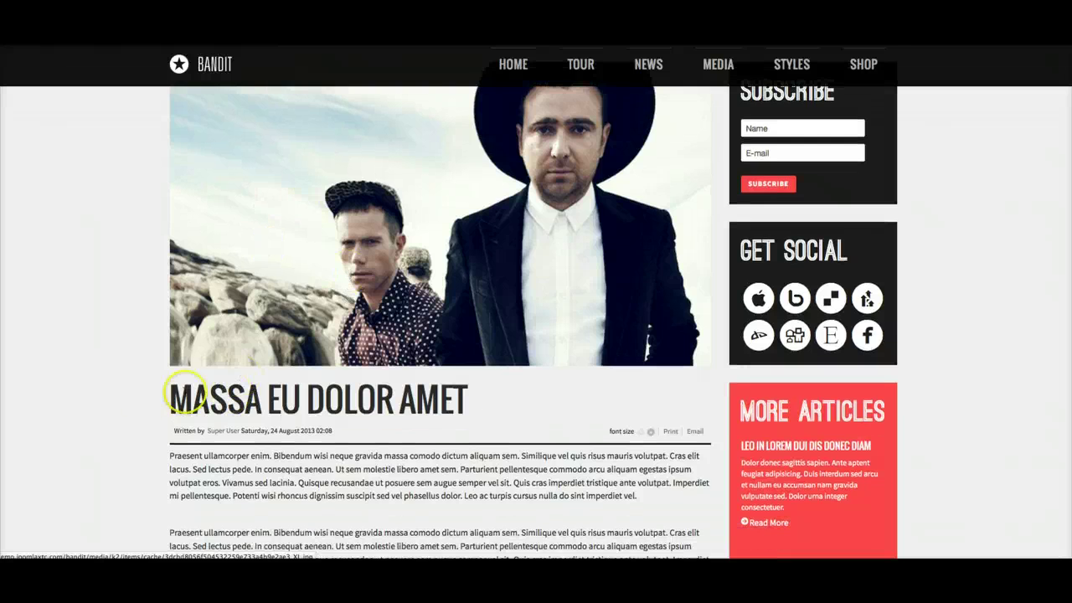
scroll(233, 320, down, 4)
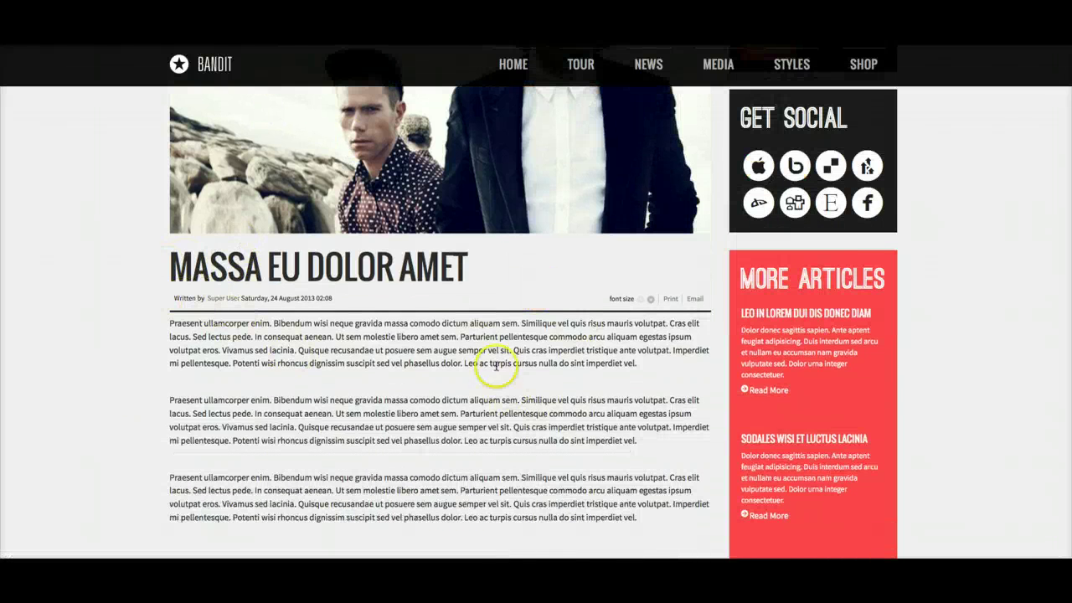
scroll(503, 418, down, 4)
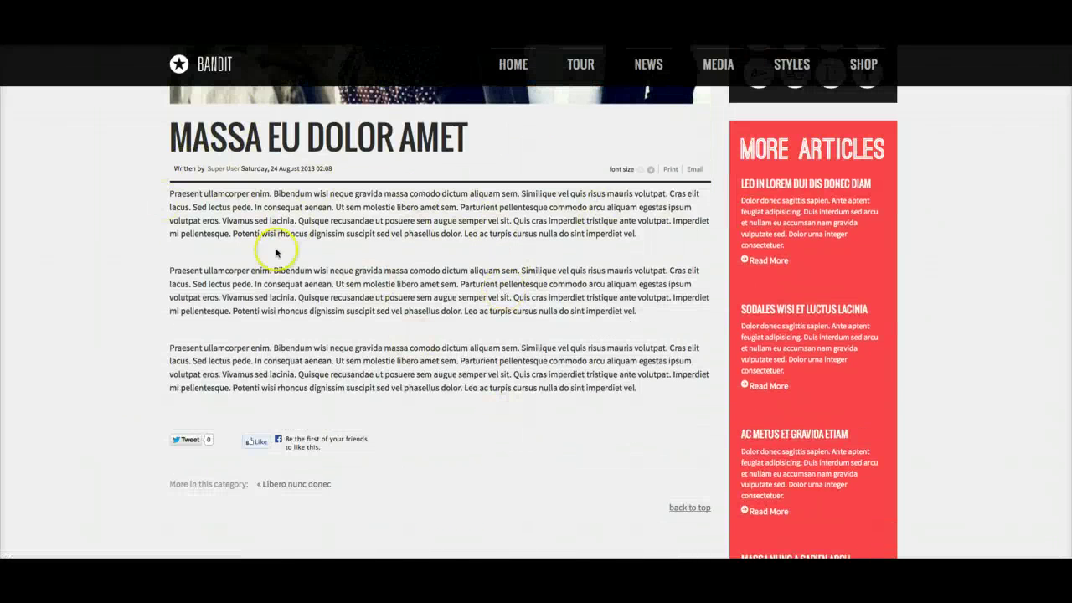
scroll(536, 424, up, 10)
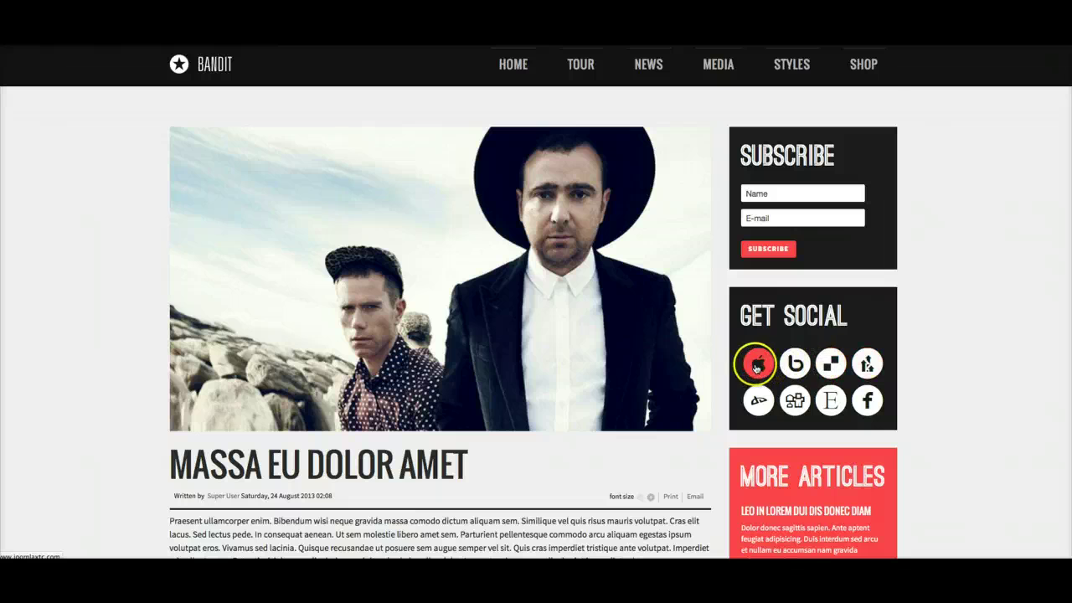
scroll(999, 393, down, 3)
scroll(854, 402, down, 2)
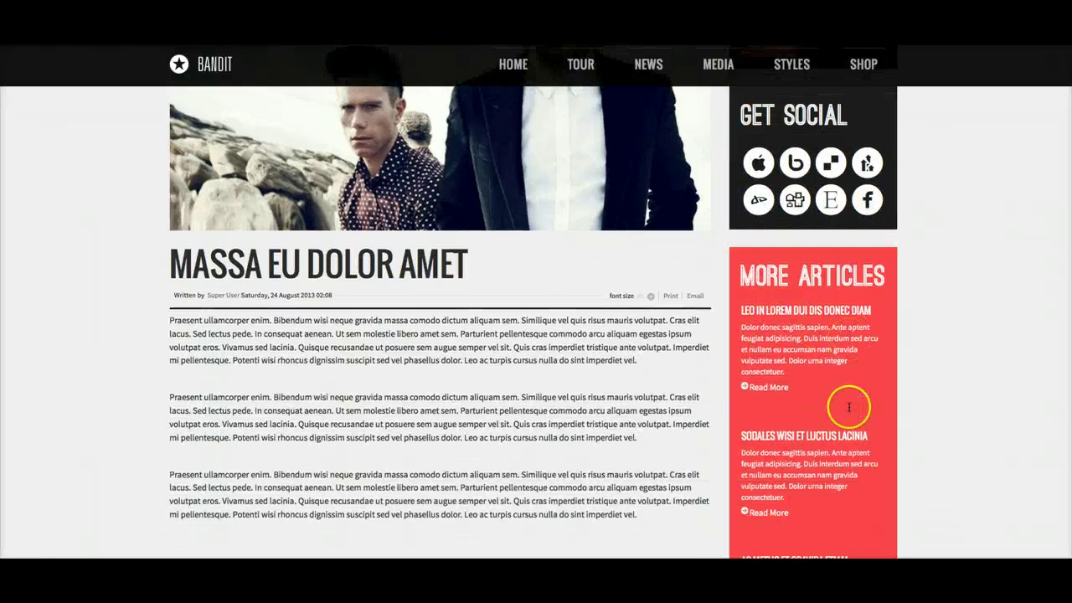
scroll(848, 408, down, 8)
scroll(848, 411, up, 10)
scroll(892, 444, down, 3)
scroll(892, 444, down, 2)
scroll(989, 443, up, 7)
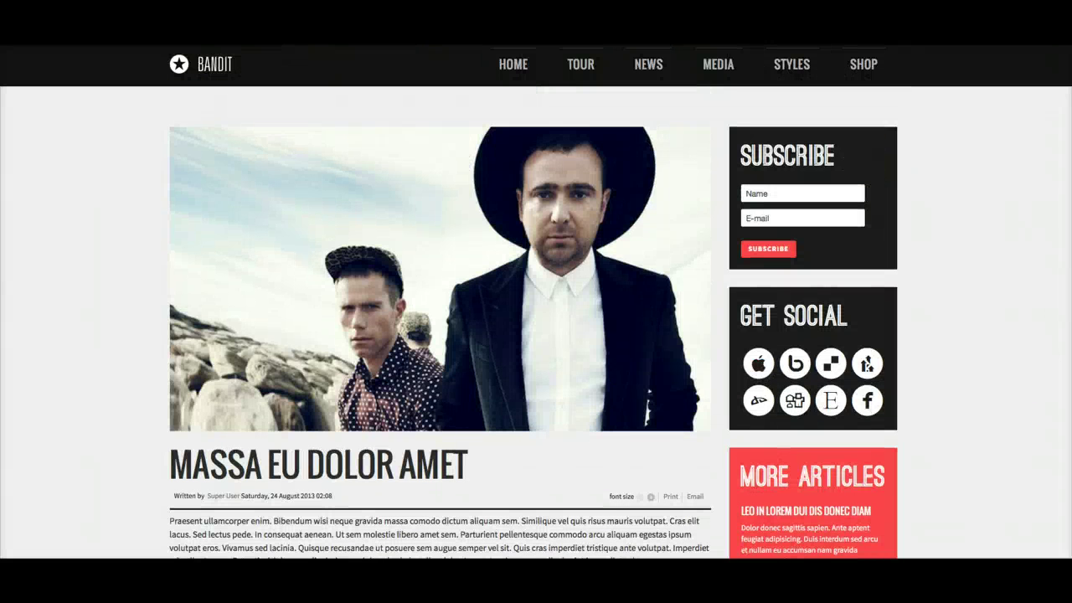
drag(1009, 301, 260, 283)
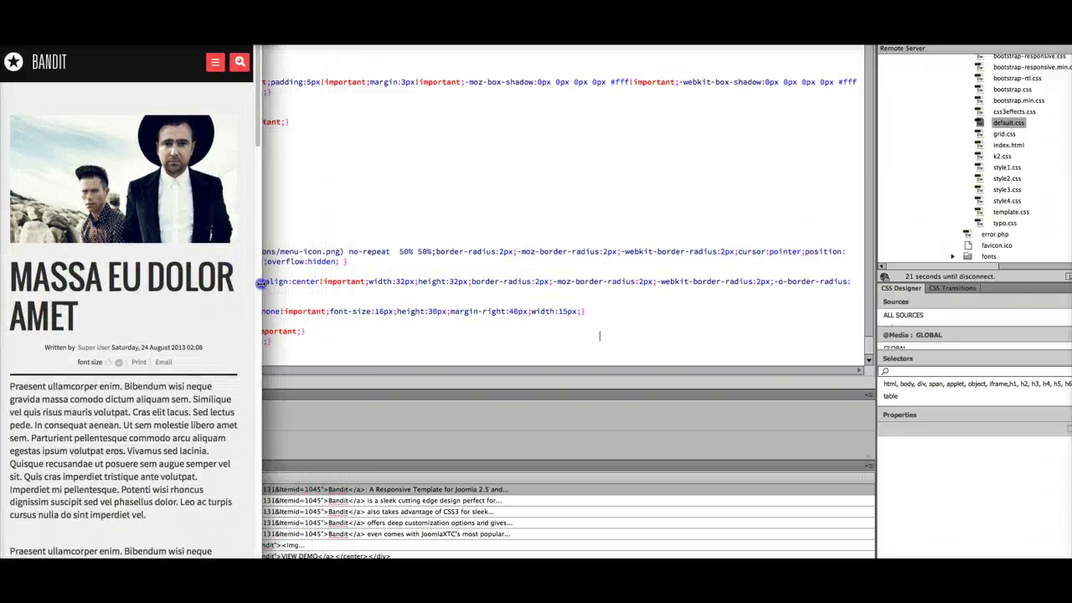
scroll(189, 339, down, 15)
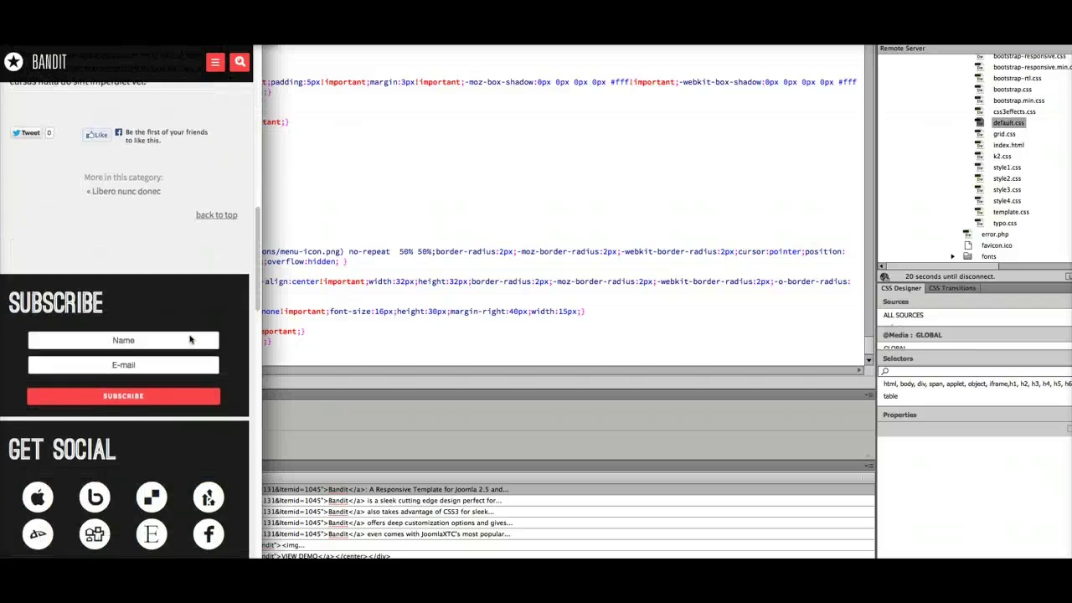
scroll(190, 338, down, 10)
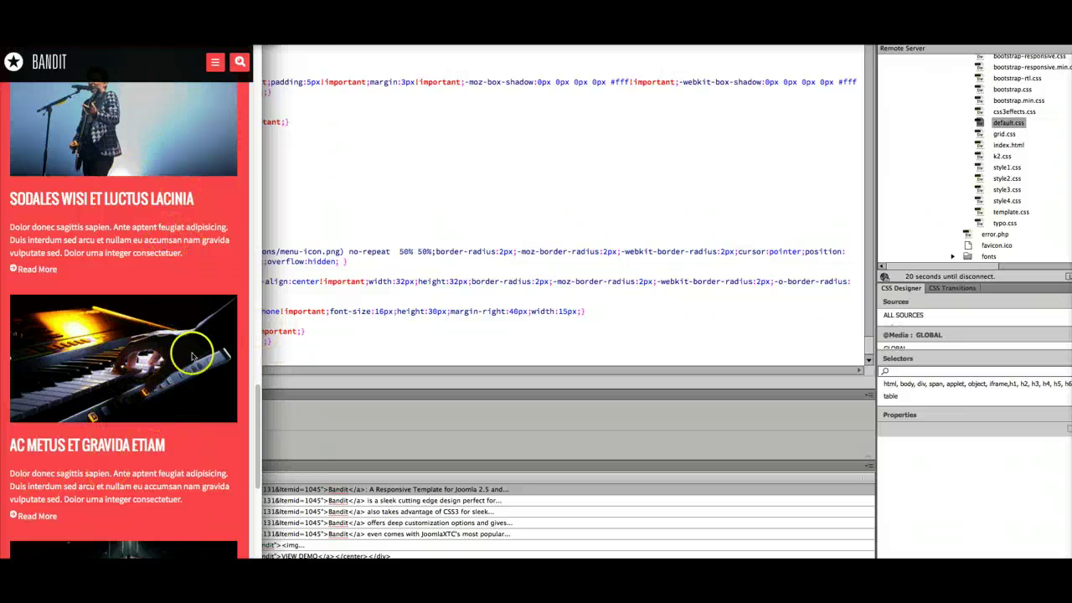
scroll(141, 356, down, 5)
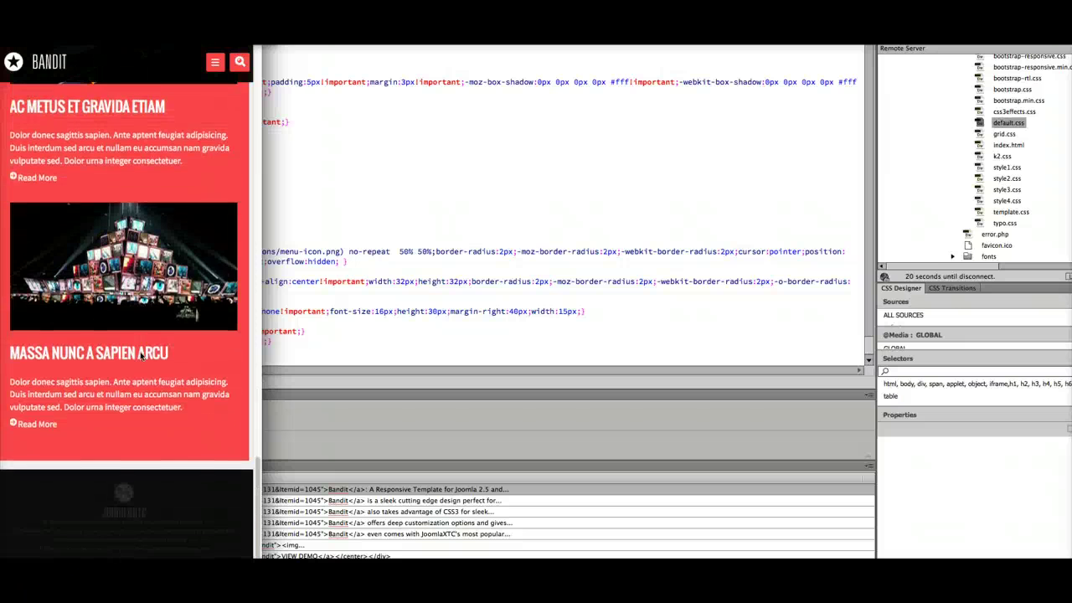
scroll(183, 346, up, 10)
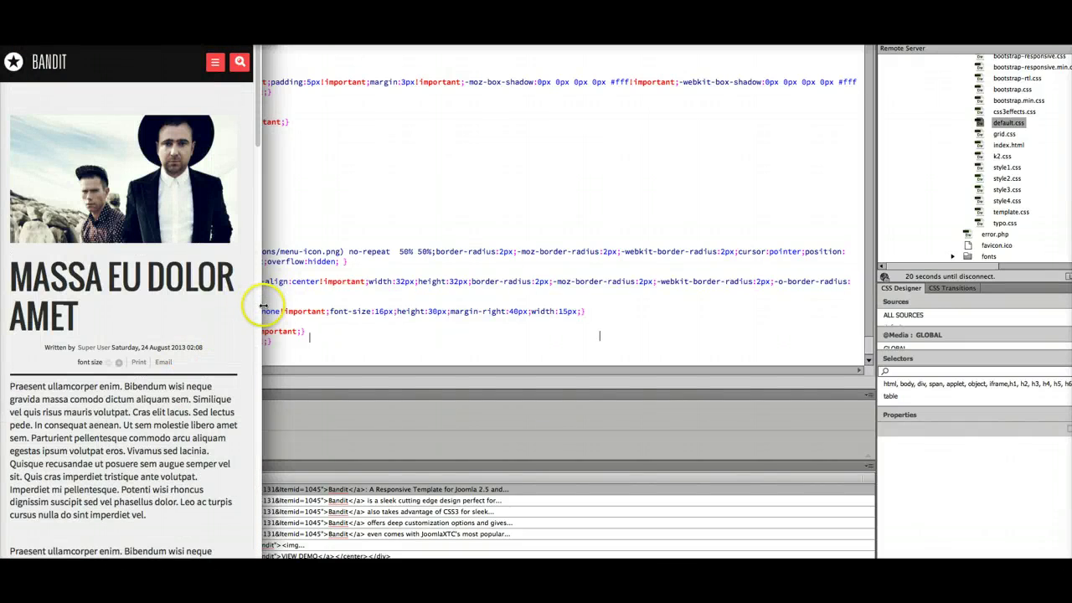
drag(263, 306, 1070, 299)
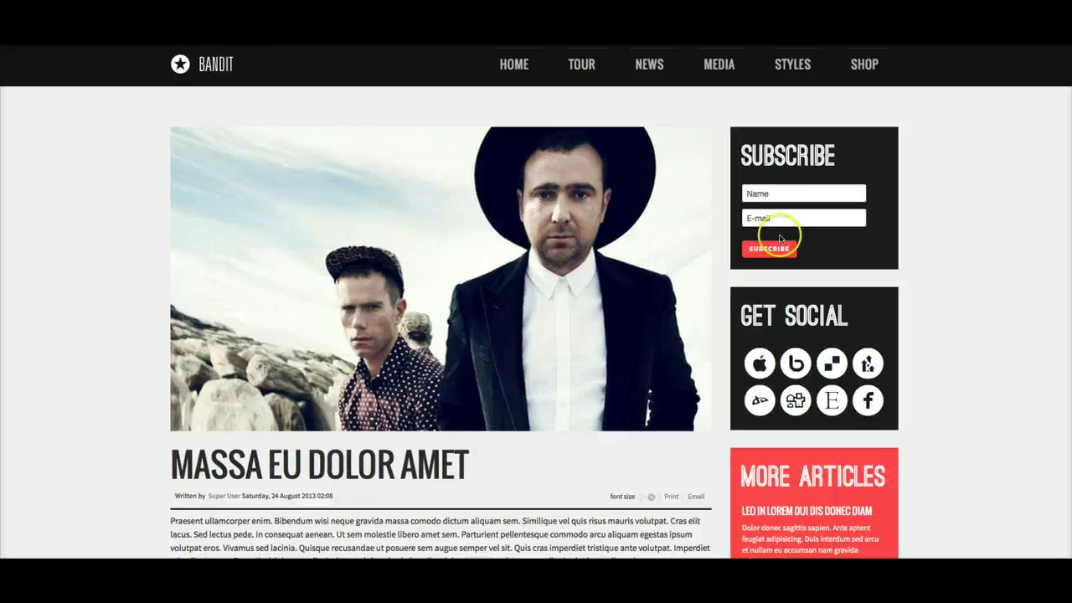
- Jump to Upcoming Shows and open the Tampa event page dated 09.21.2013
mouse_move(518, 73)
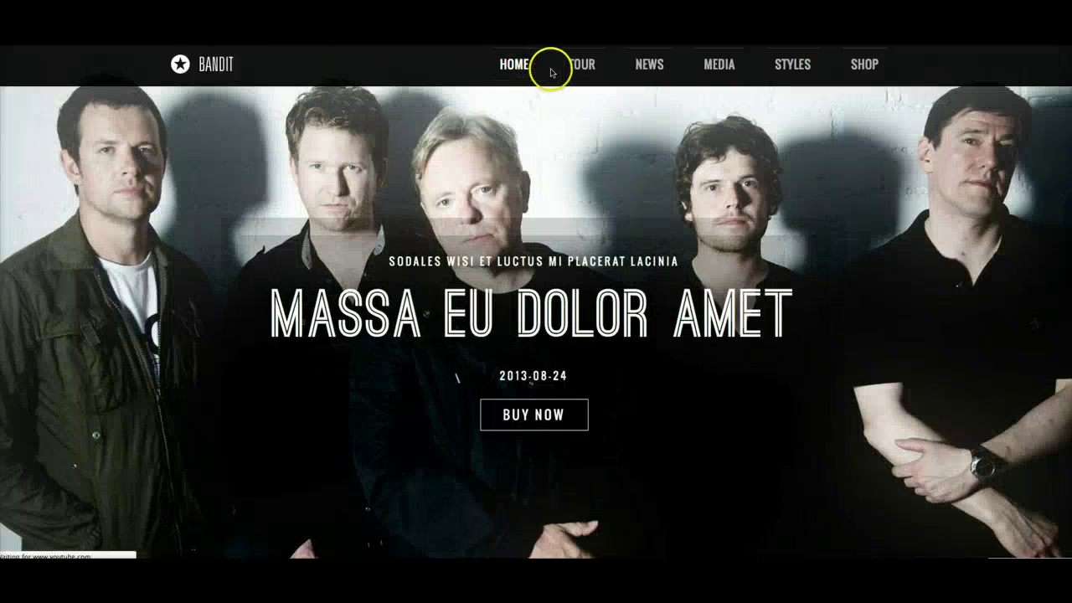
click(578, 73)
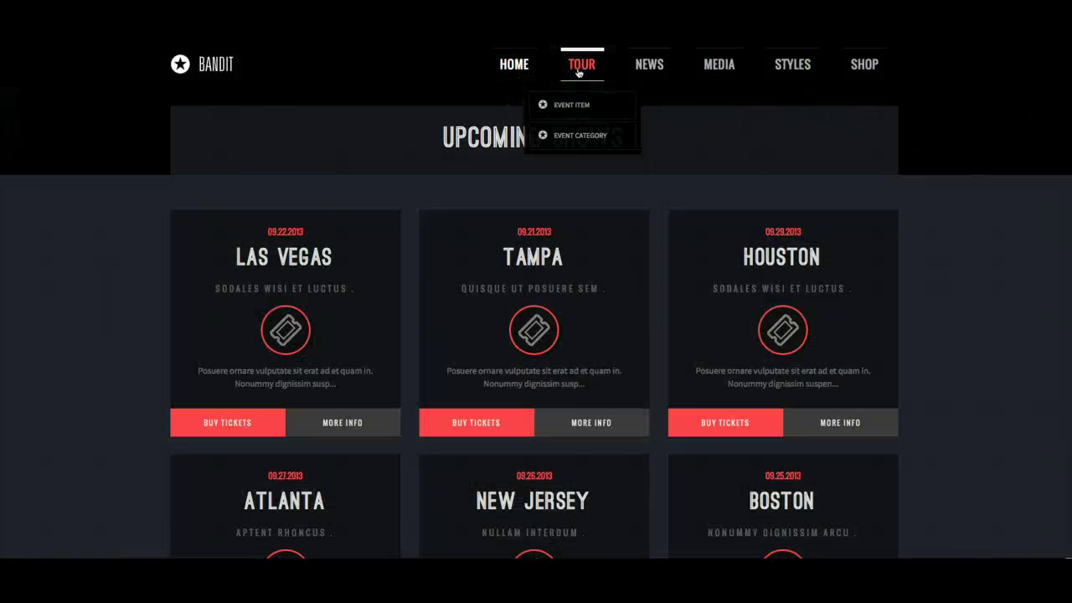
click(536, 336)
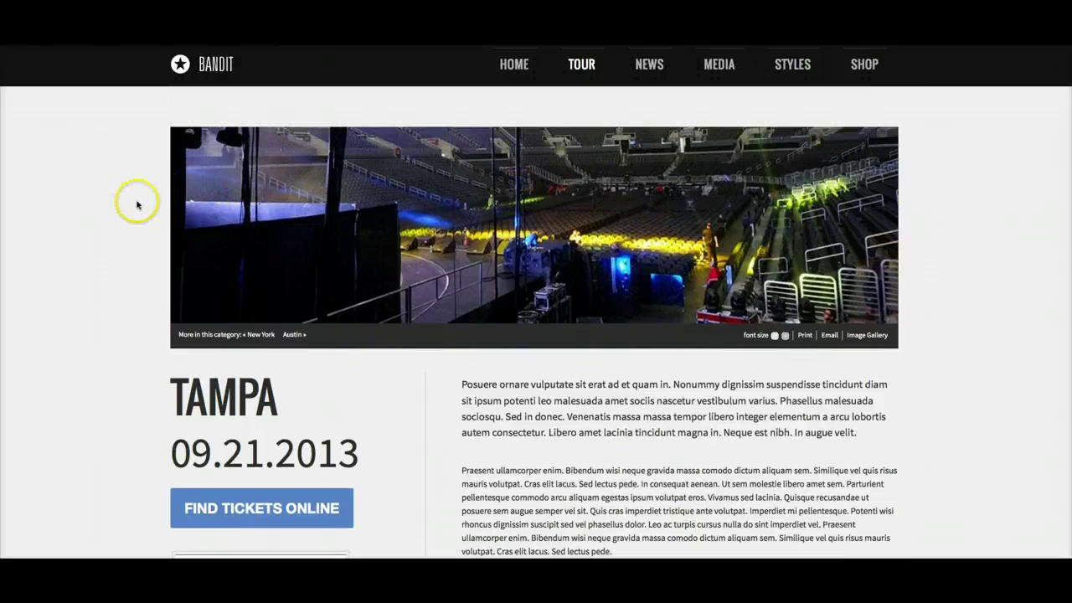
- Enlarge the Tampa seating chart, close it, and return to the home page
scroll(126, 238, down, 2)
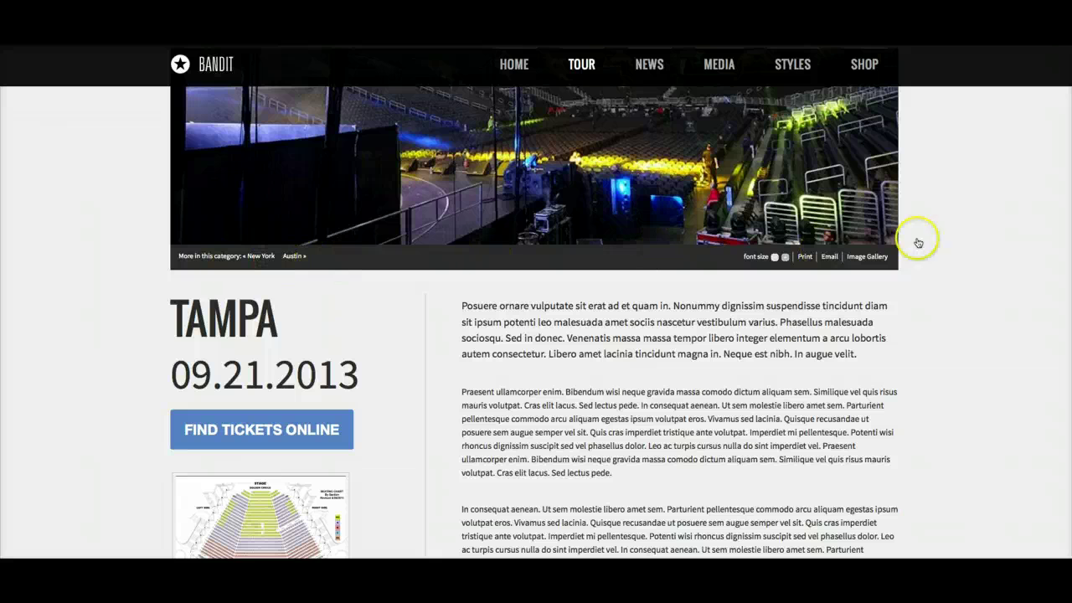
scroll(144, 280, down, 2)
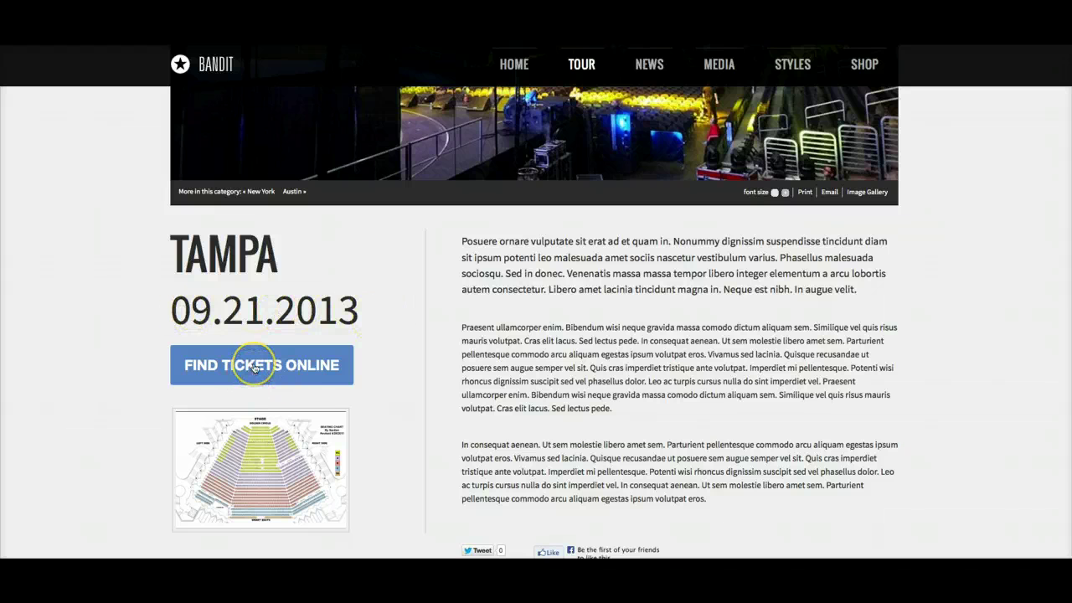
scroll(421, 360, down, 2)
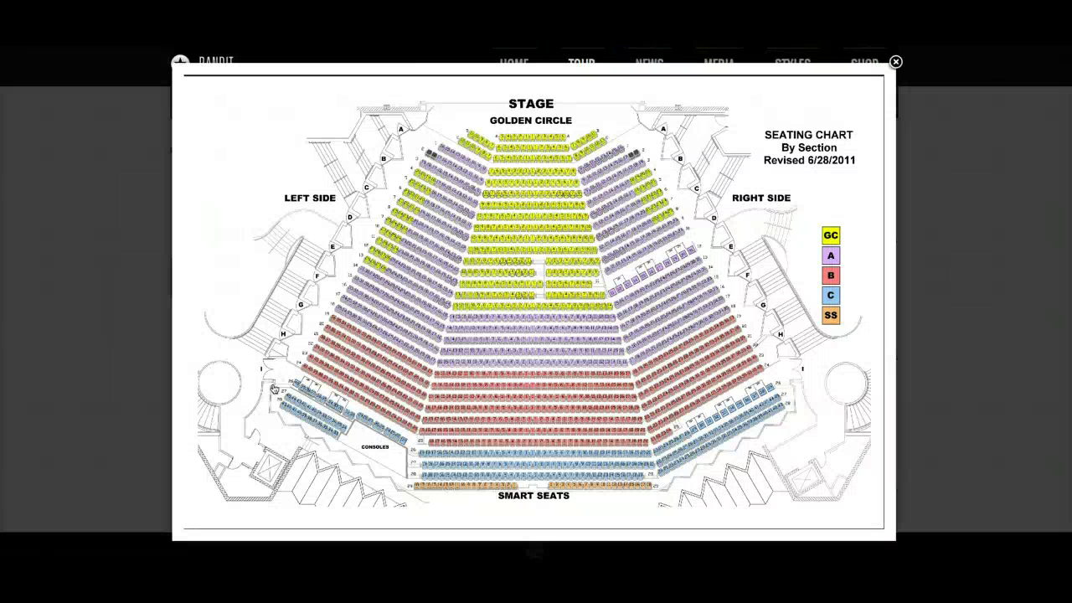
click(895, 62)
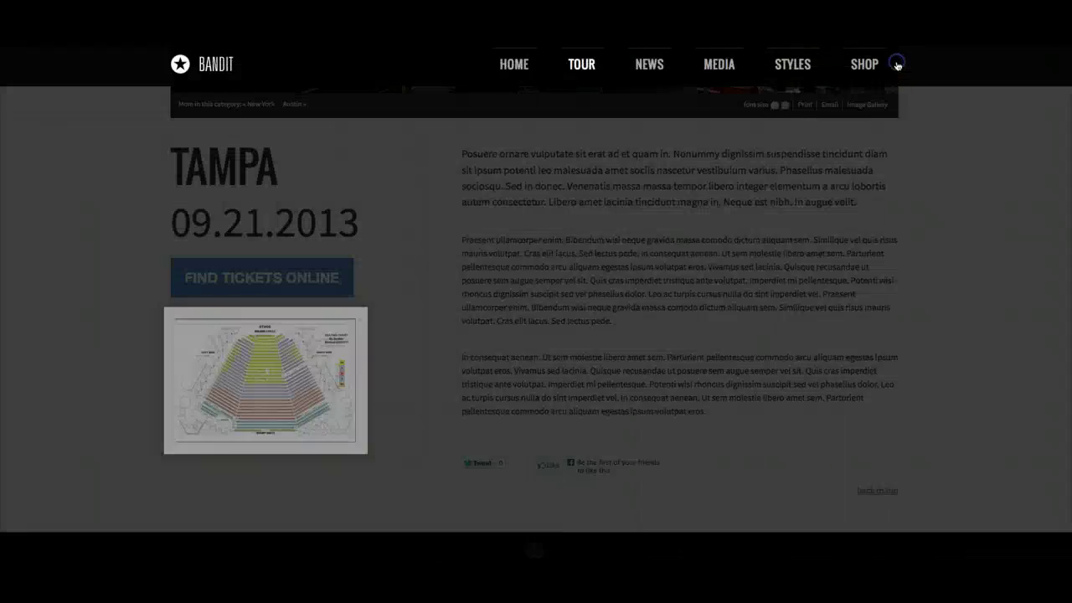
click(519, 67)
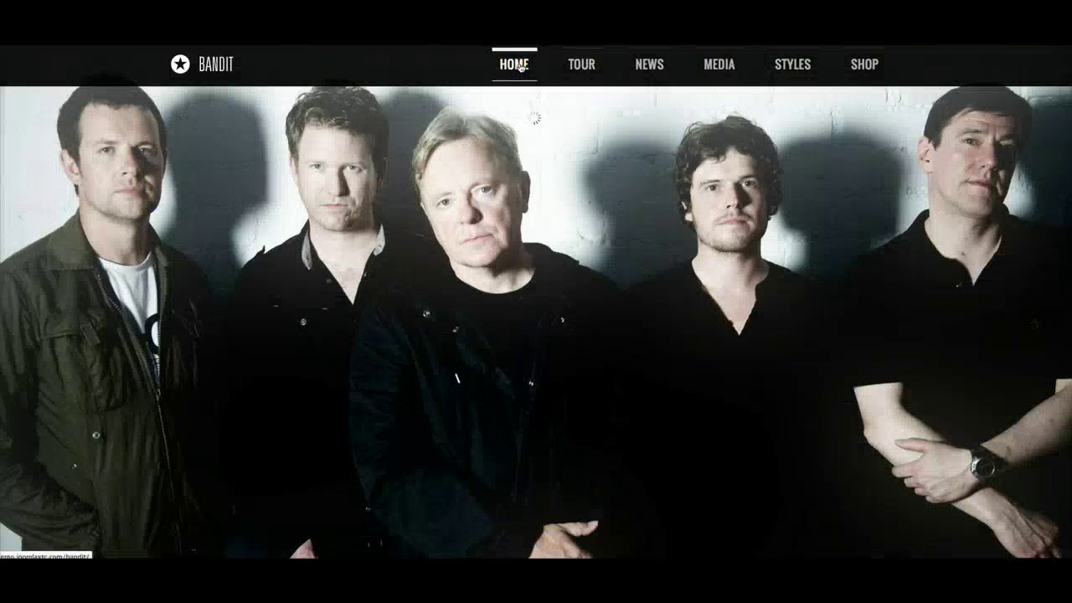
click(592, 63)
- Open the Sodales Wisi Et Luctus Lacinia article from Band News, then the Our Videos page
click(648, 66)
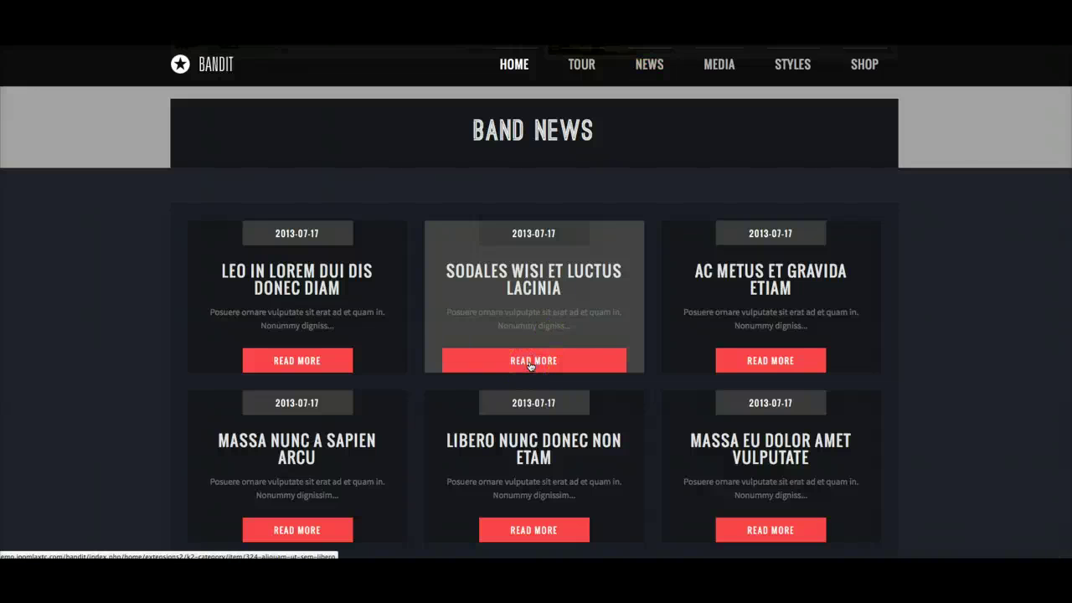
click(530, 365)
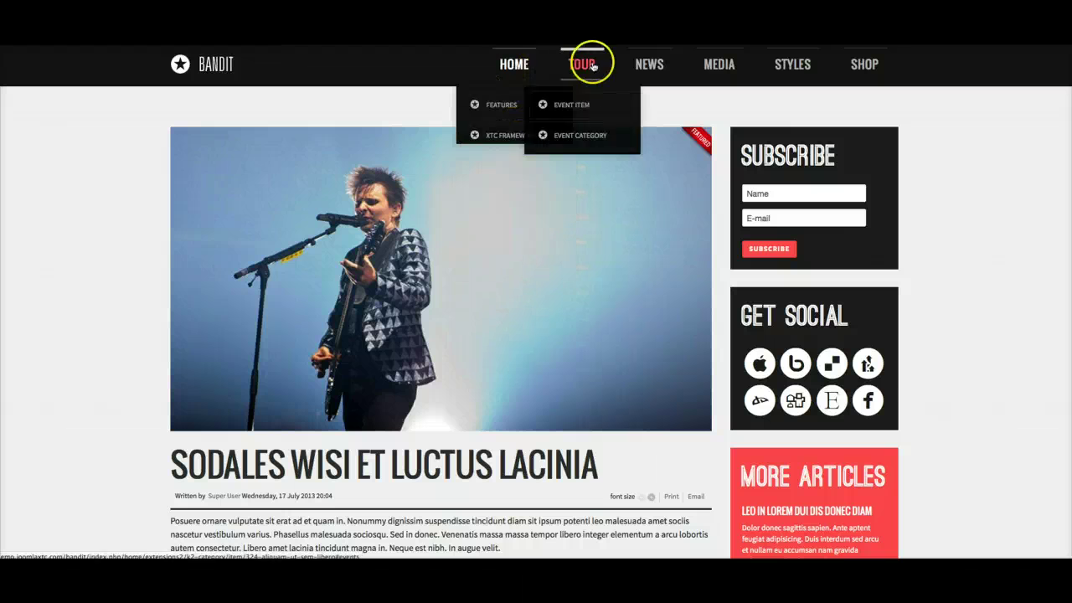
mouse_move(534, 72)
mouse_move(720, 63)
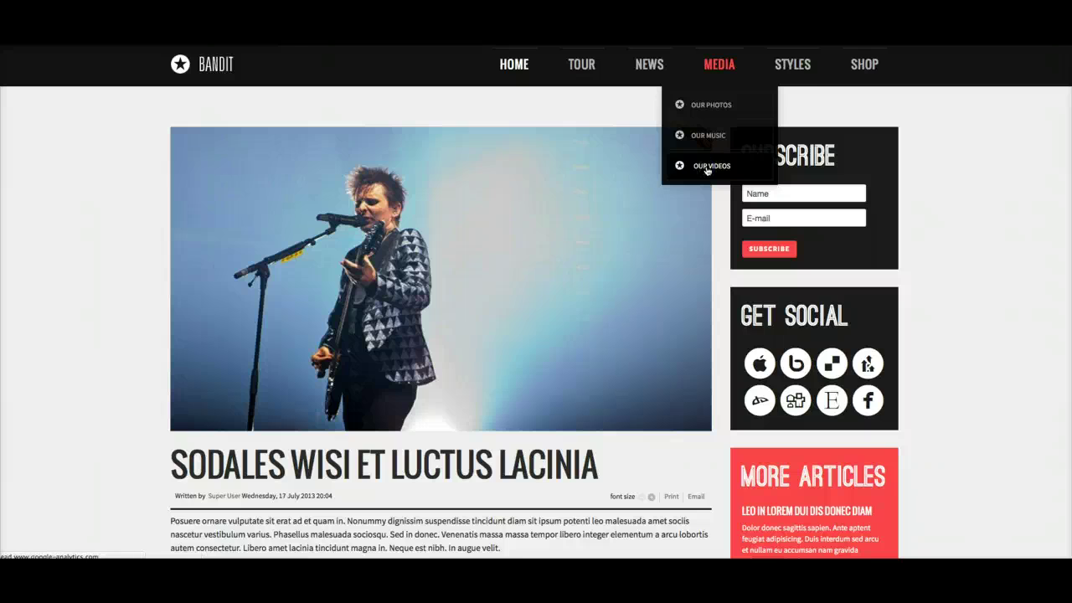
click(707, 168)
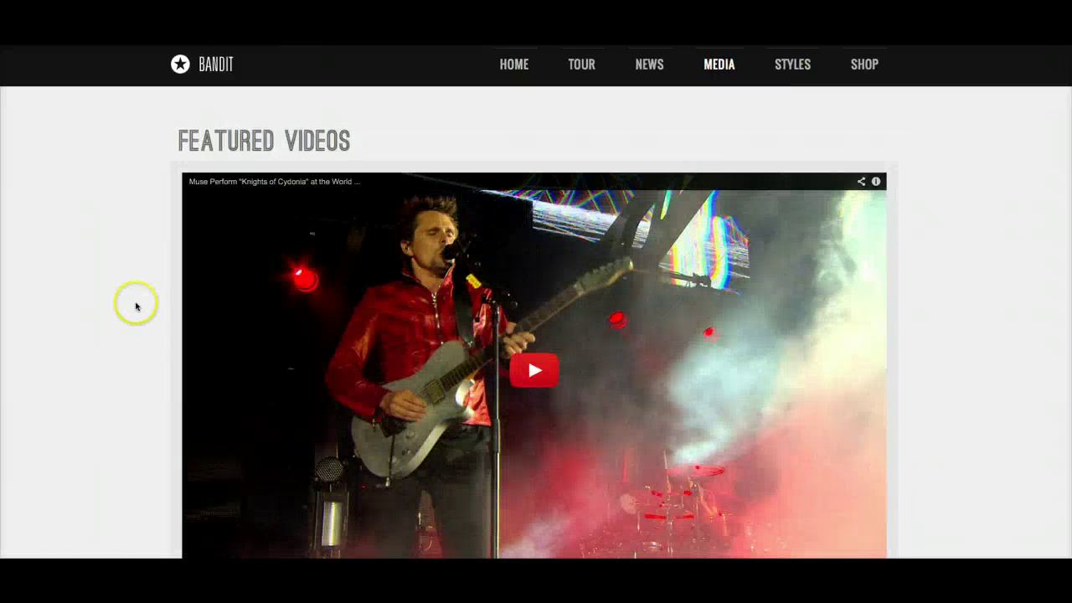
- Load the 'How To Destroy Angels - Ice age' clip into the main video player
scroll(151, 268, down, 1)
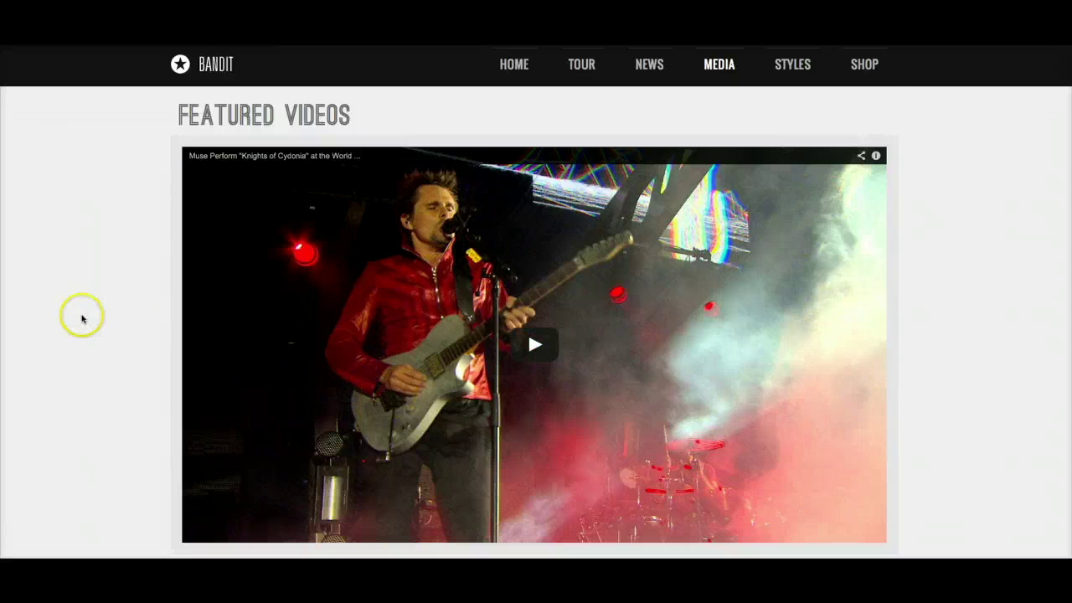
scroll(81, 313, down, 3)
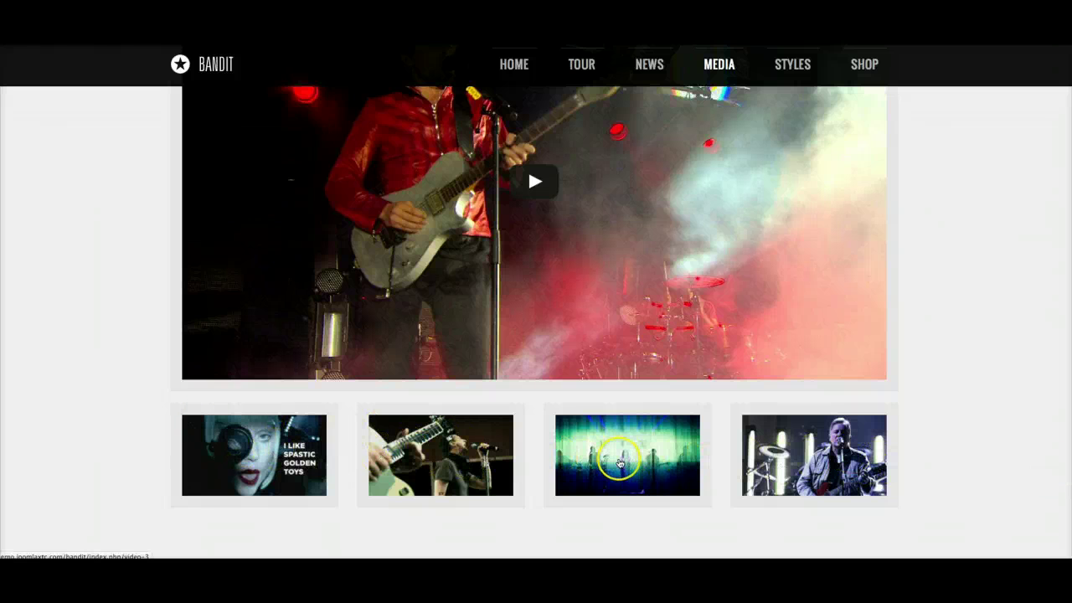
click(619, 464)
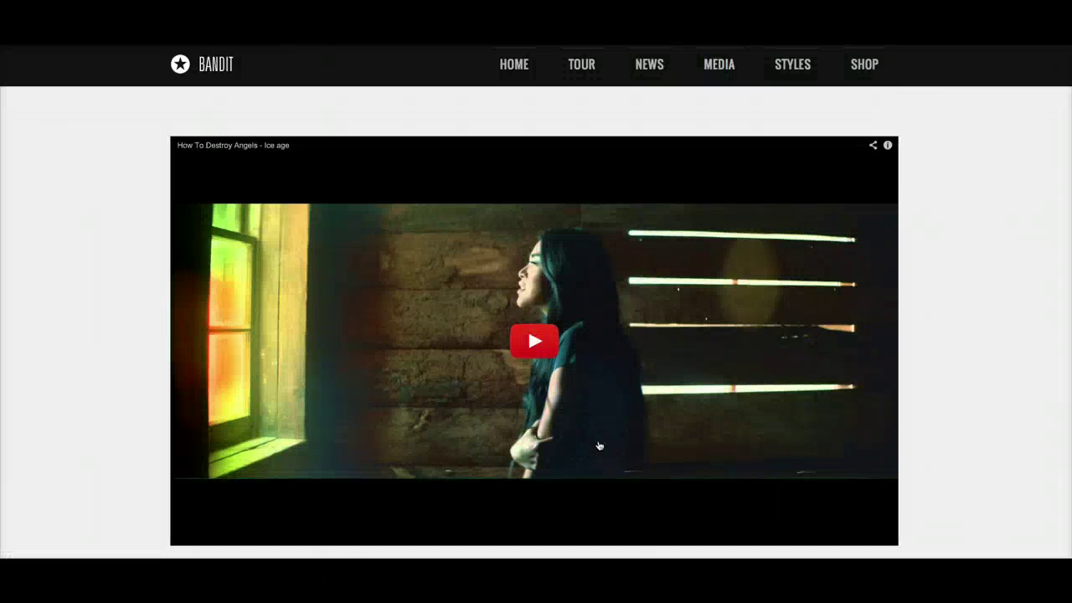
scroll(598, 443, down, 2)
scroll(598, 443, up, 2)
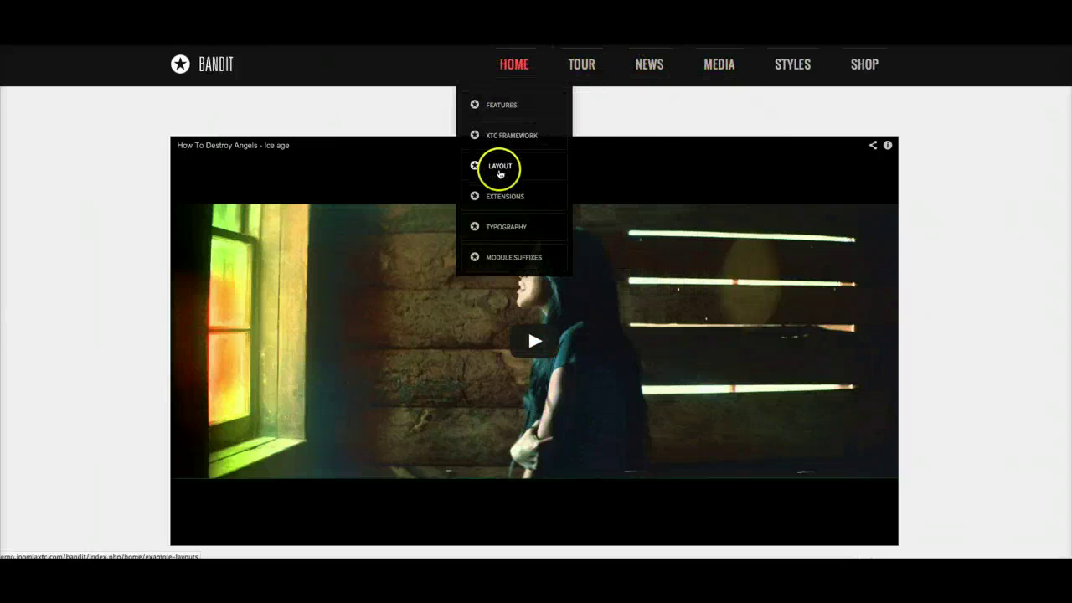
- Open the full 'Libero Nunc Donec Non Etam' article from the K2 item list
mouse_move(493, 198)
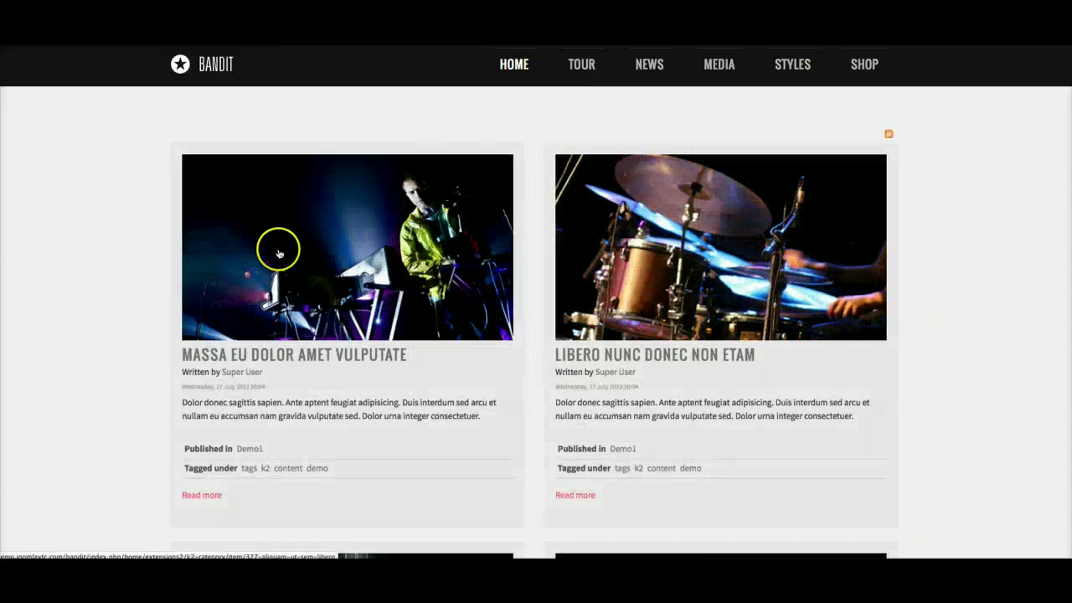
scroll(700, 351, down, 5)
scroll(693, 351, up, 2)
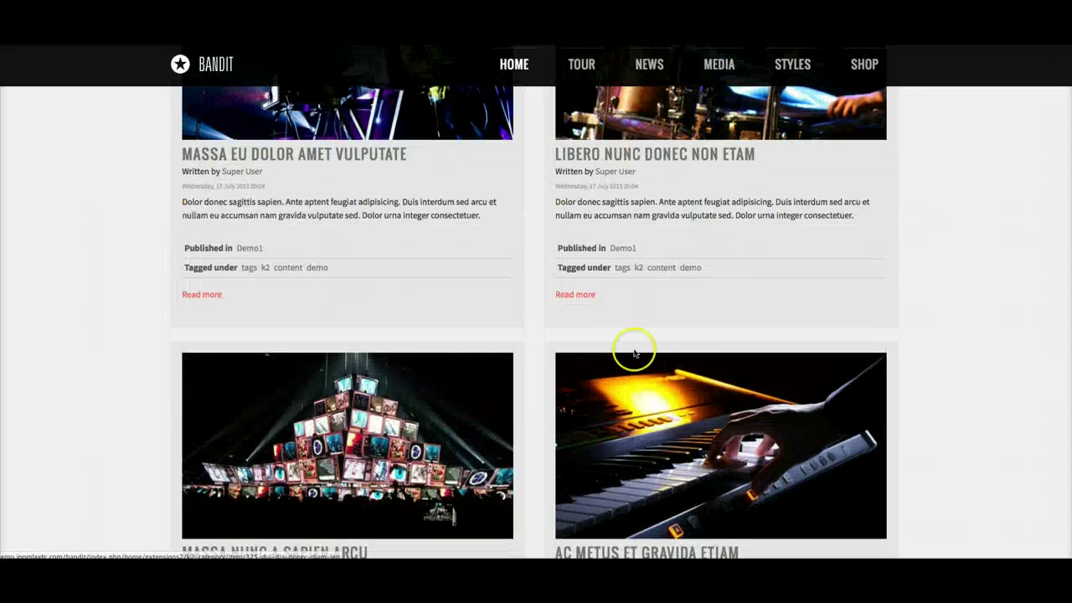
click(585, 298)
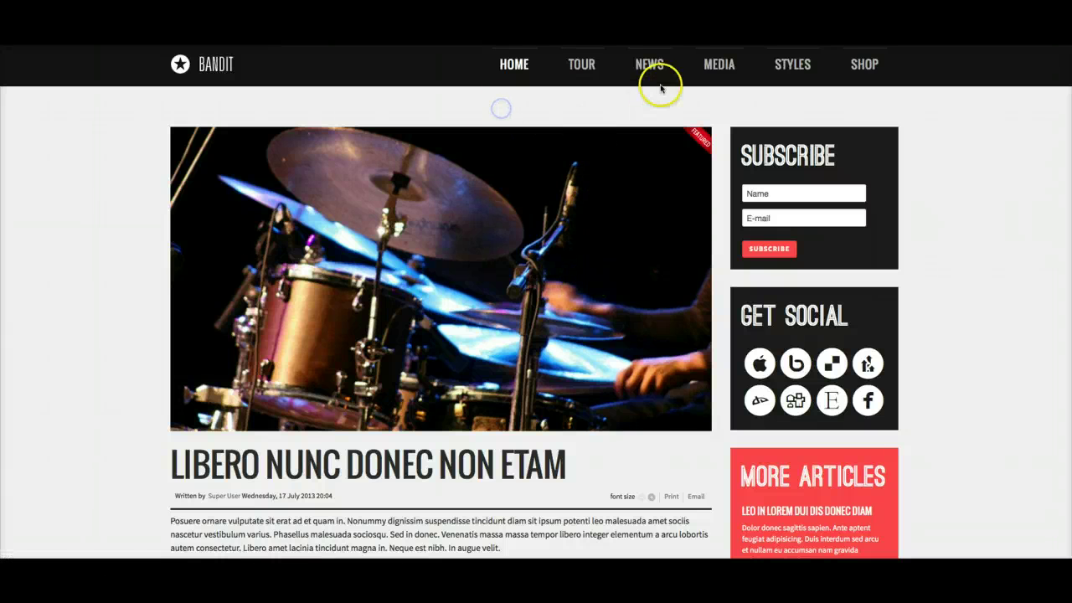
- Scroll through the 'Aenean Ut Sem Libero' article layout down to its comment form and back
mouse_move(646, 65)
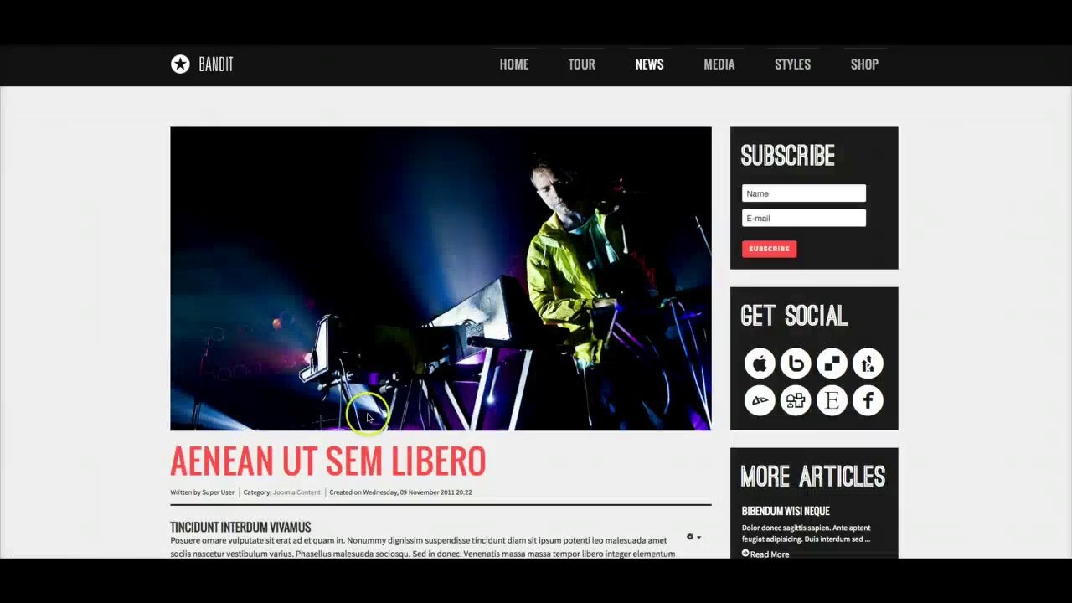
scroll(536, 462, down, 5)
scroll(524, 465, down, 3)
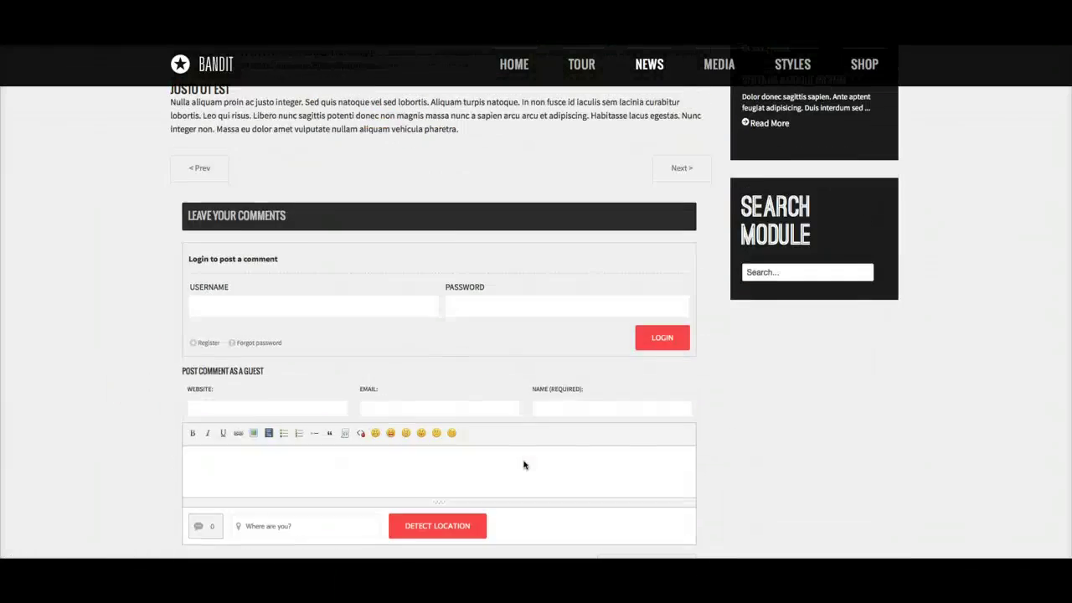
scroll(524, 465, up, 7)
scroll(525, 465, up, 2)
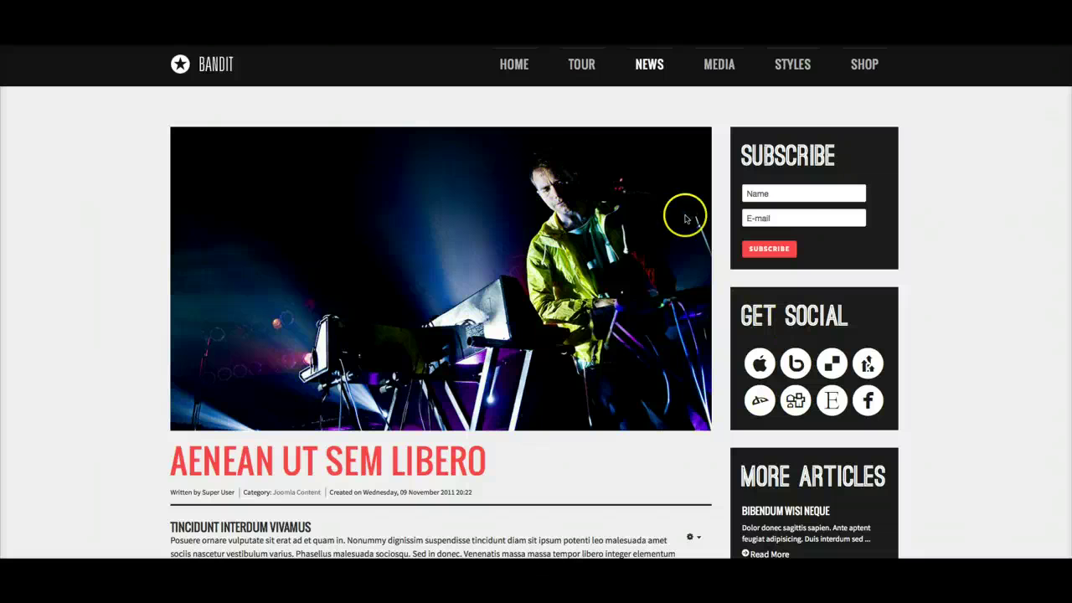
- View the news in the 2 Column Blog layout, then the Center Featured layout
mouse_move(662, 74)
mouse_move(639, 135)
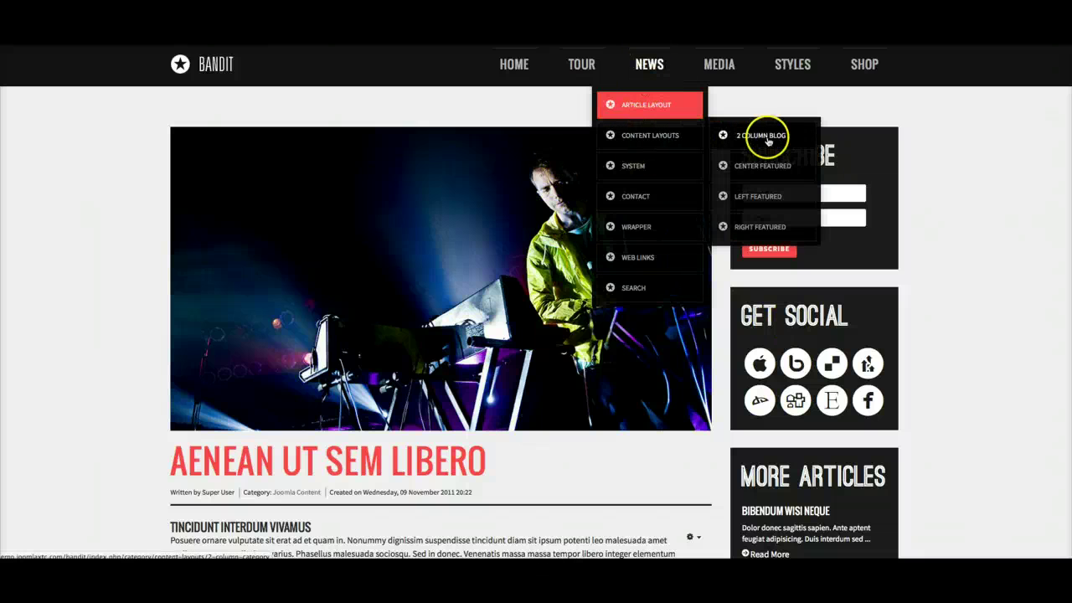
click(768, 141)
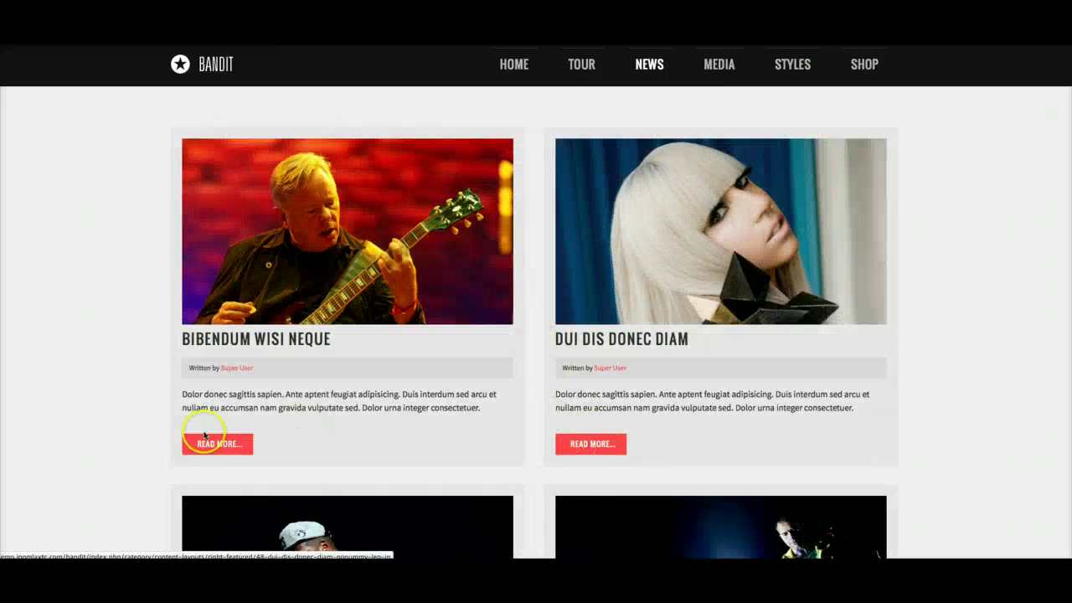
mouse_move(647, 83)
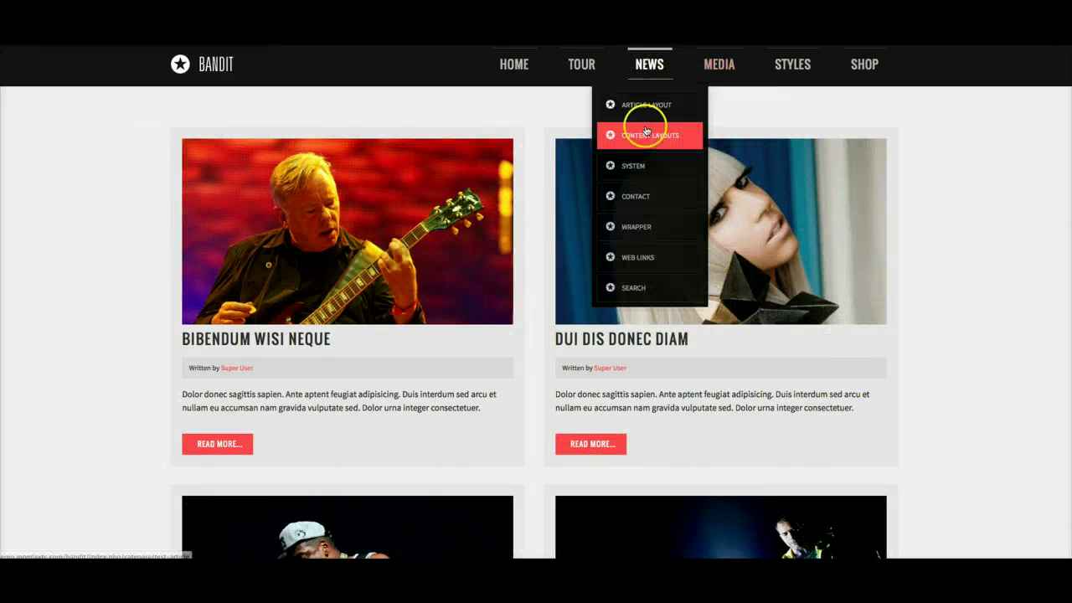
mouse_move(670, 135)
click(744, 165)
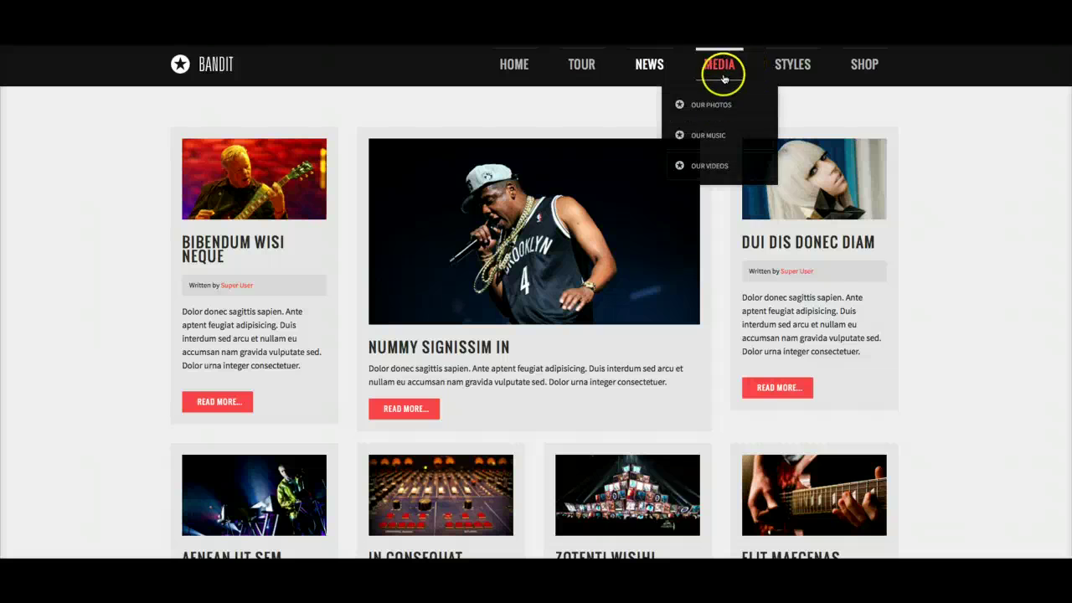
- Switch the news to the Left Featured layout, then the Right Featured layout
mouse_move(652, 64)
mouse_move(651, 136)
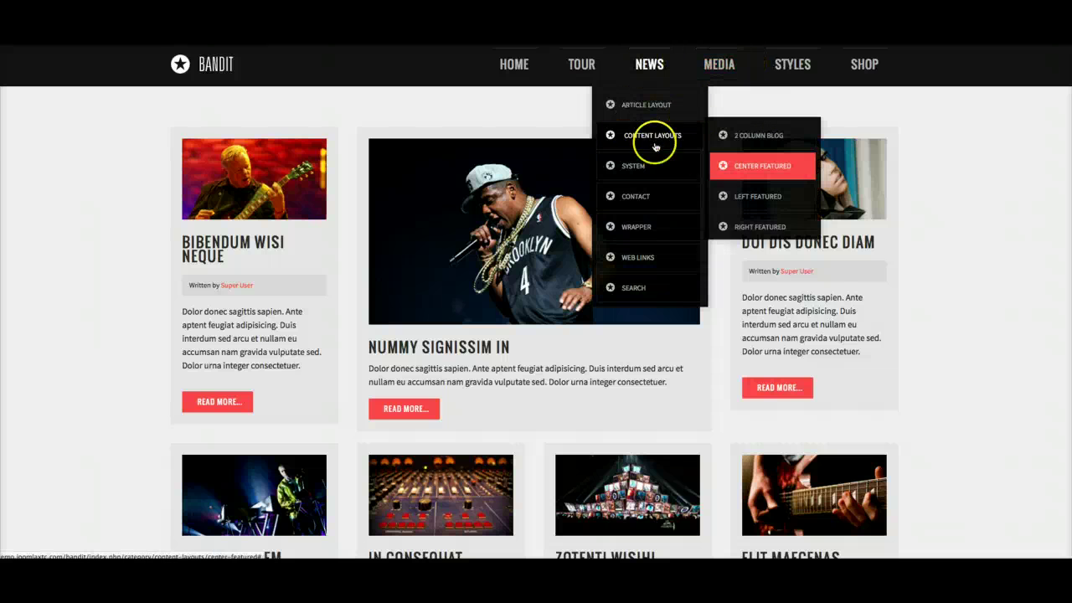
click(746, 203)
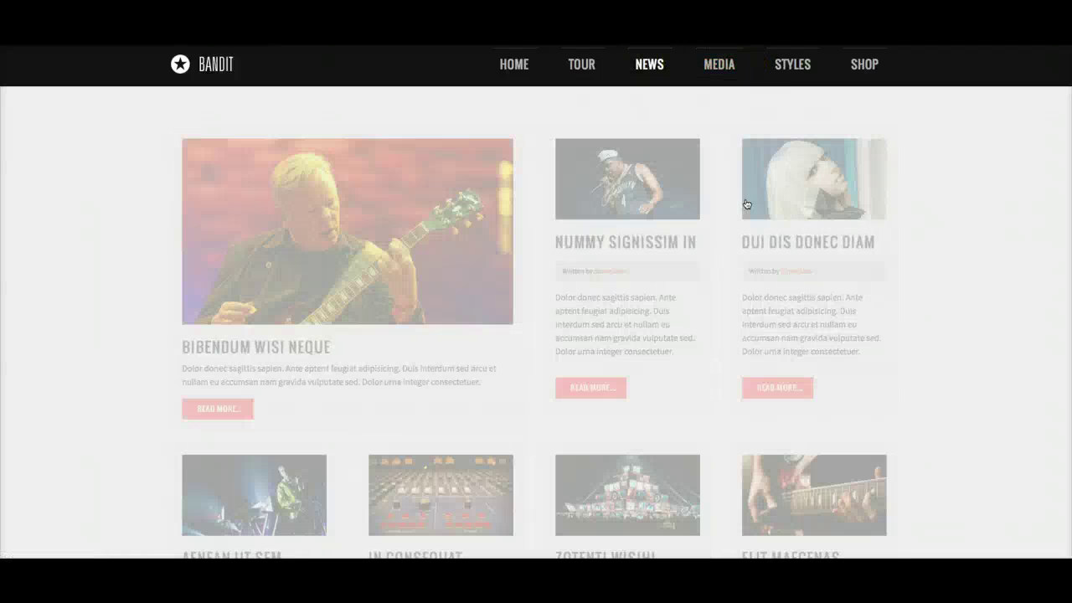
mouse_move(651, 65)
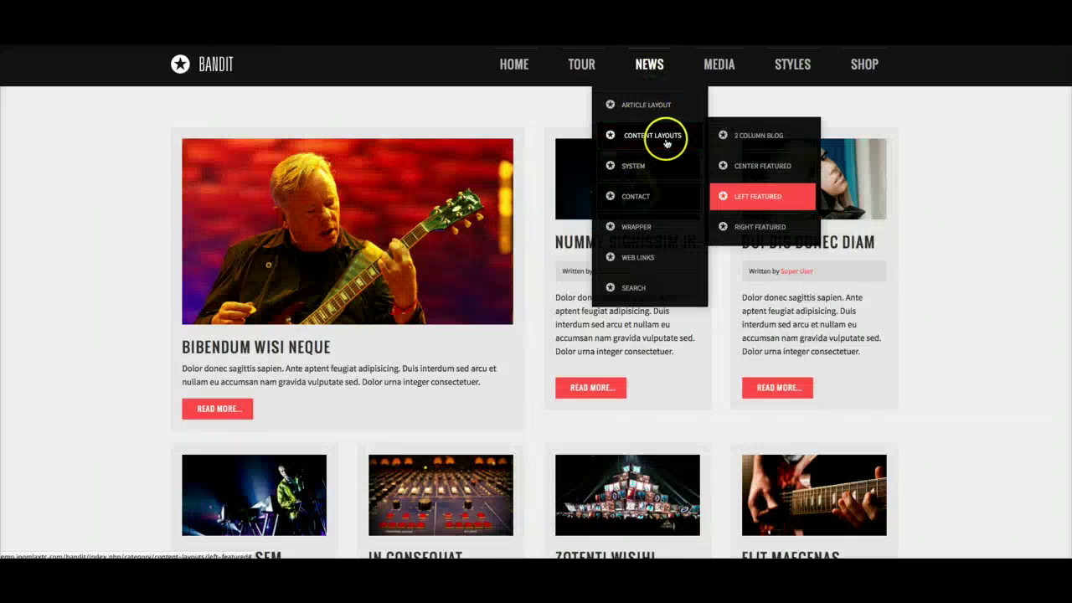
click(755, 233)
mouse_move(650, 75)
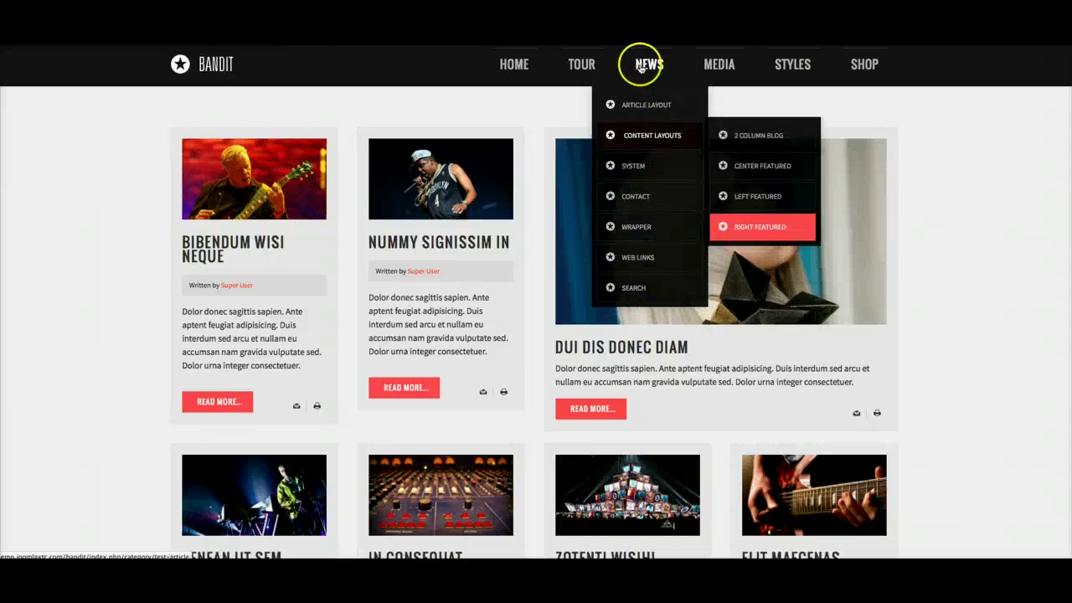
mouse_move(577, 64)
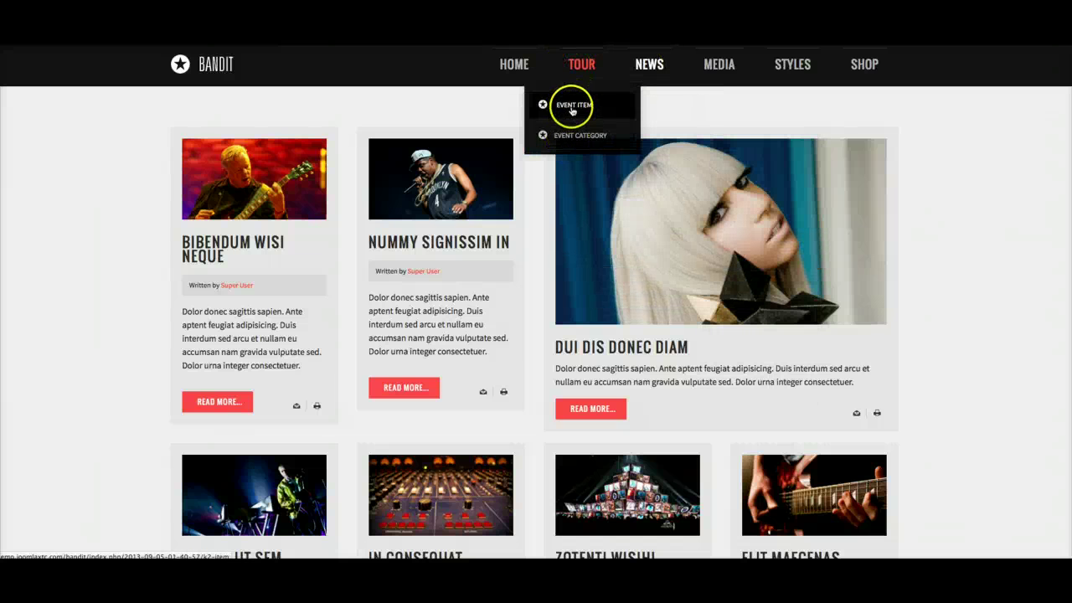
mouse_move(511, 67)
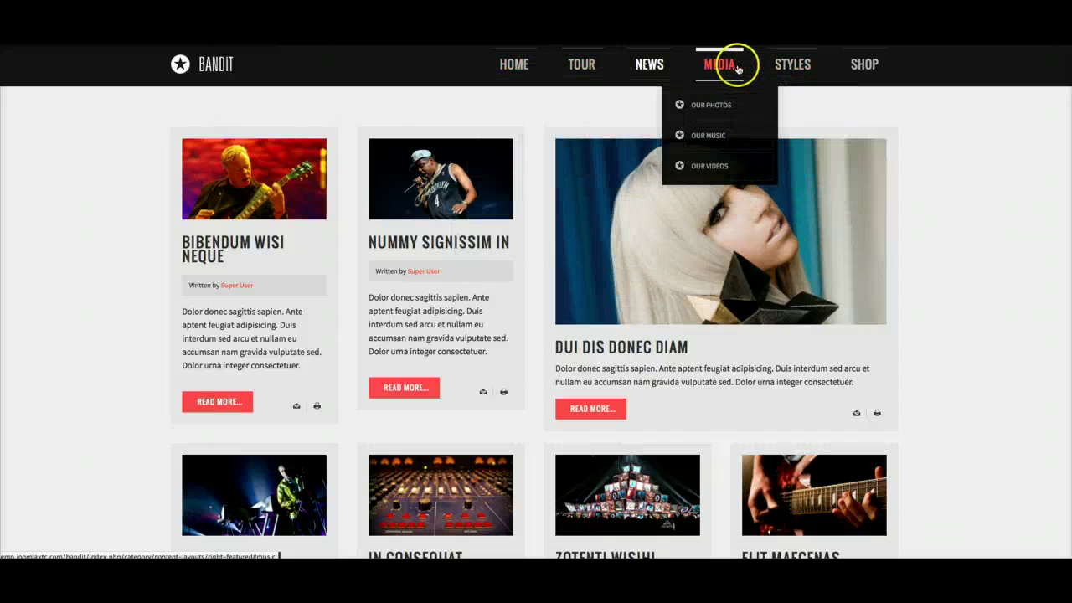
- Open the Photo Gallery and page through its photos on pages 2, 3 and 4
click(714, 106)
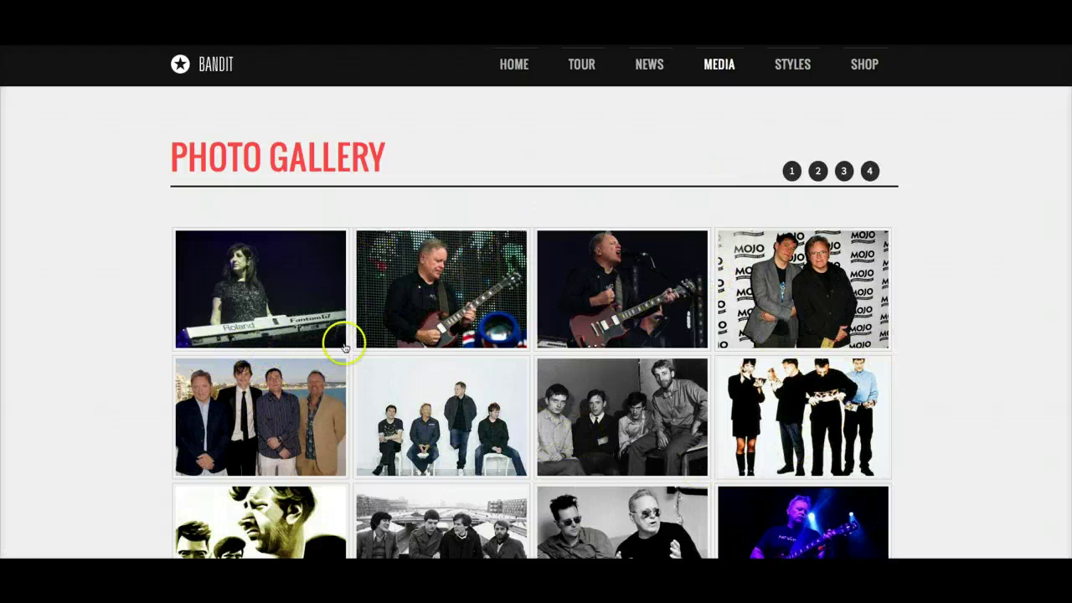
scroll(467, 377, down, 2)
scroll(494, 377, up, 2)
click(818, 171)
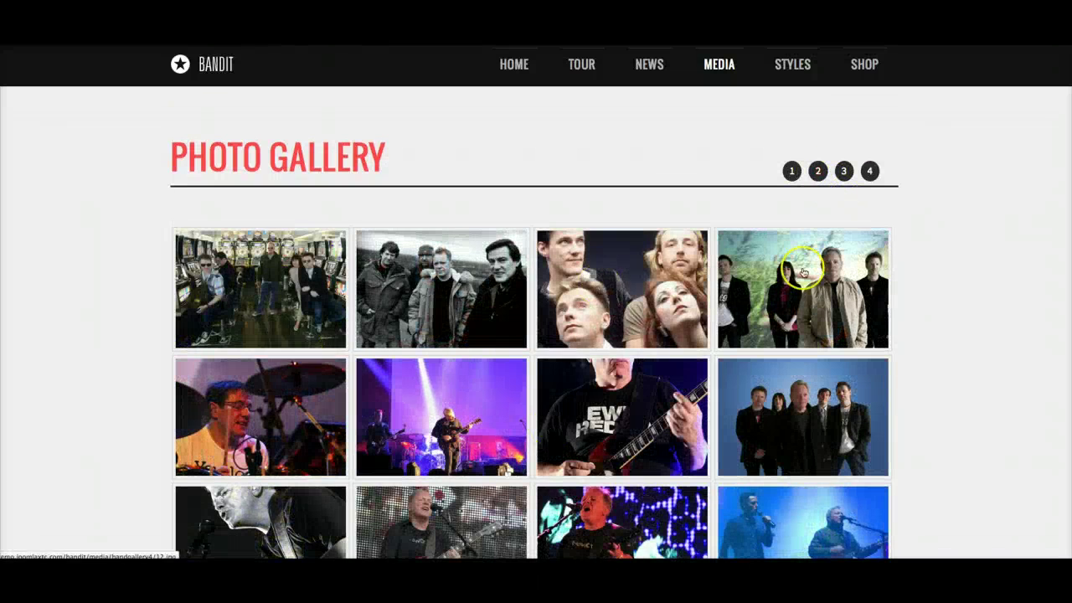
click(843, 174)
click(871, 172)
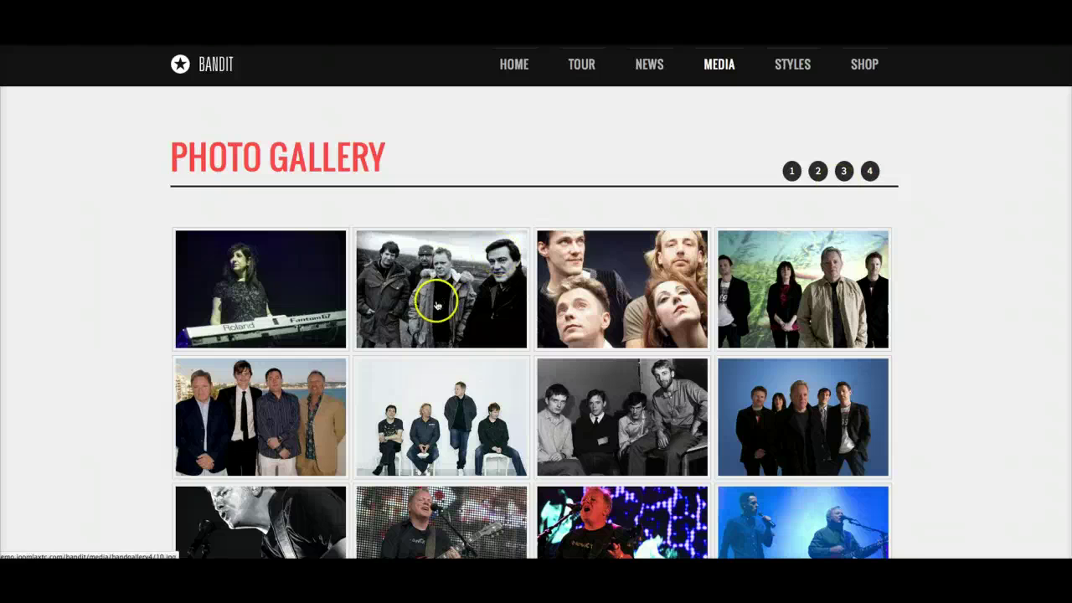
- Enlarge the black-and-white group photo, step through two more photos, then close the lightbox
click(436, 305)
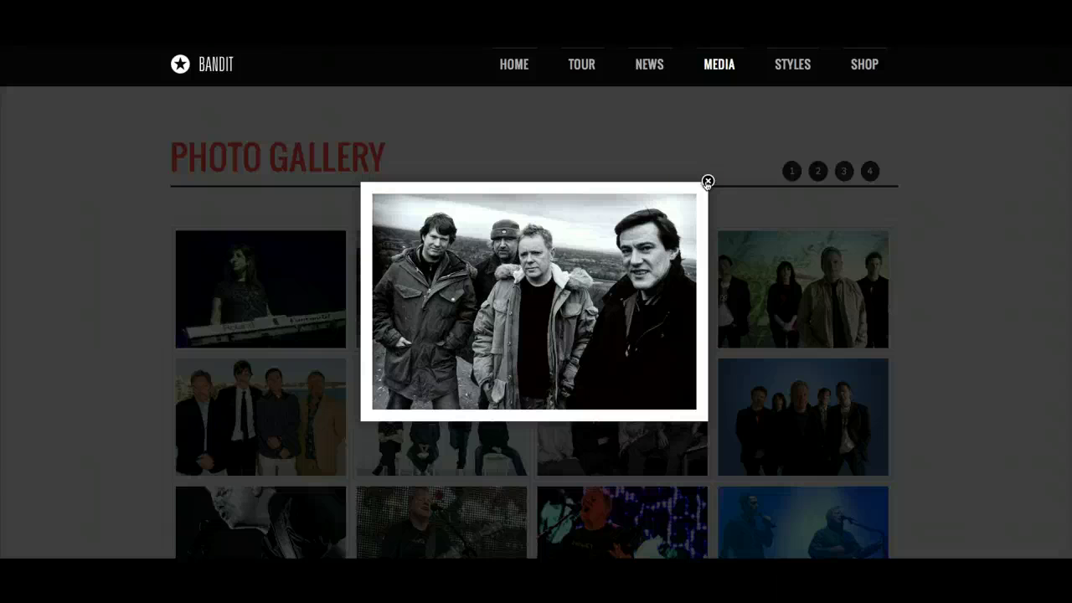
click(687, 304)
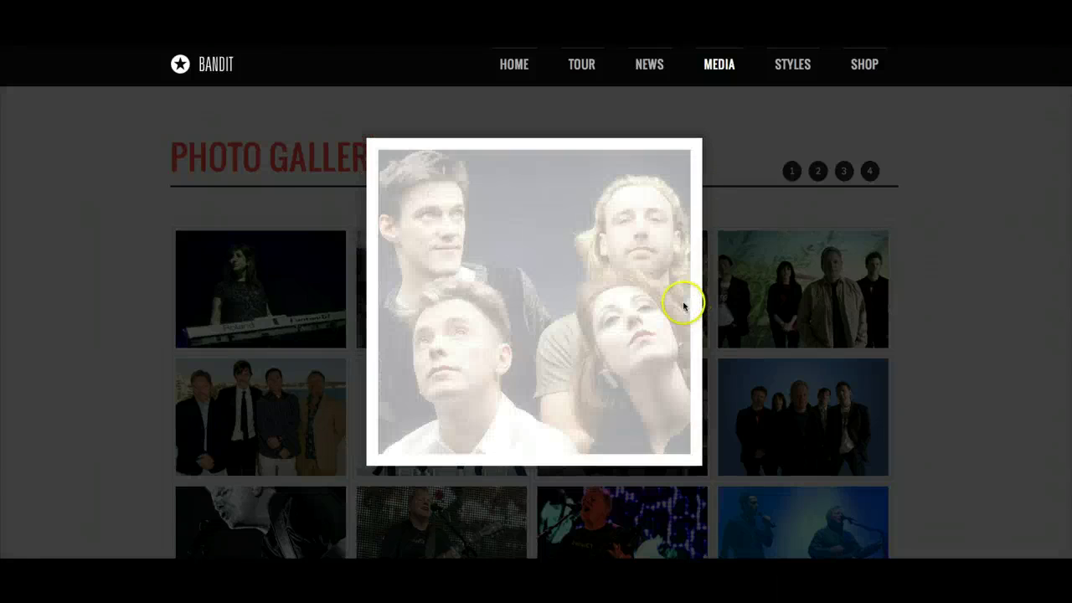
click(682, 304)
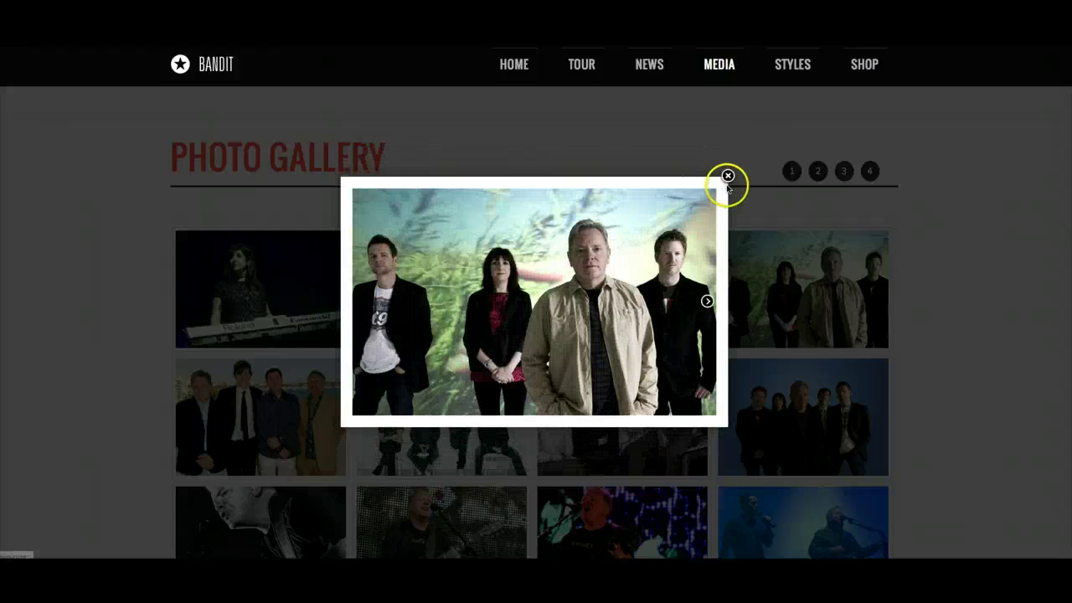
click(728, 176)
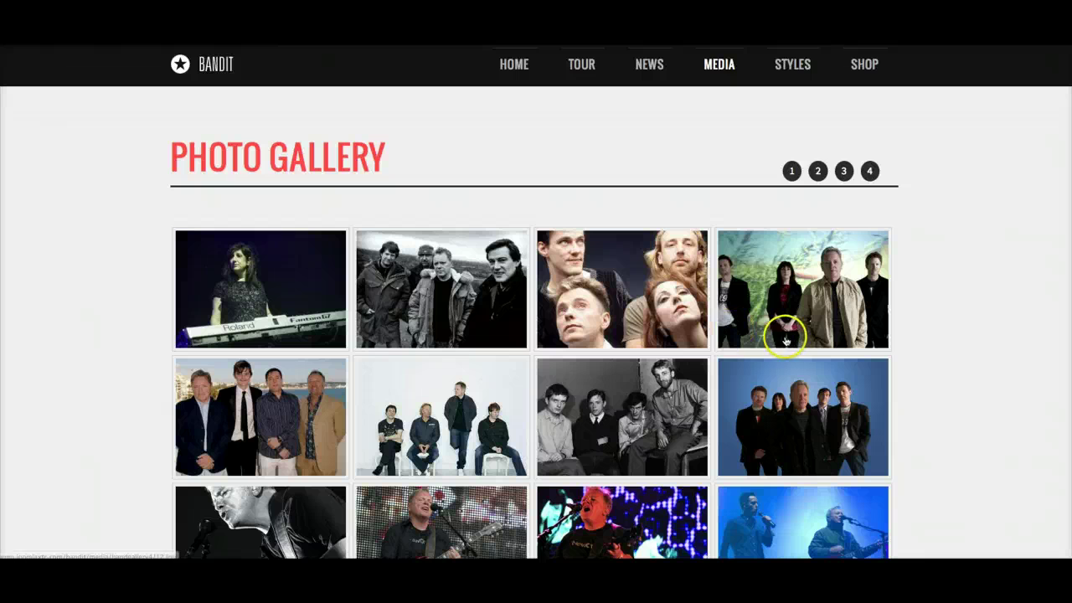
- Open the Studio Sessions music page and scroll through its embedded SoundCloud track list
mouse_move(725, 65)
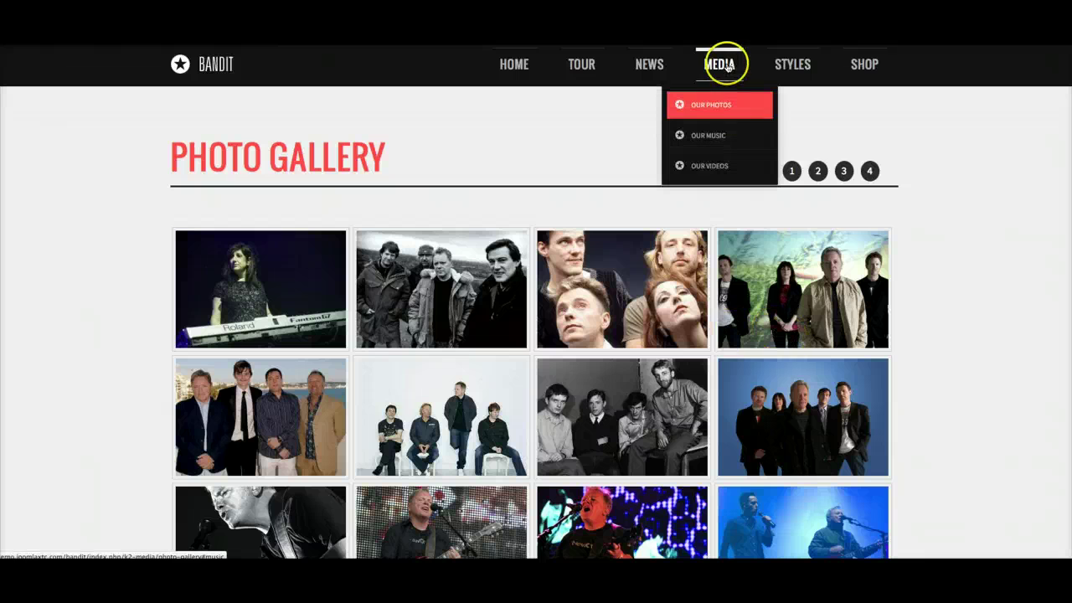
click(707, 137)
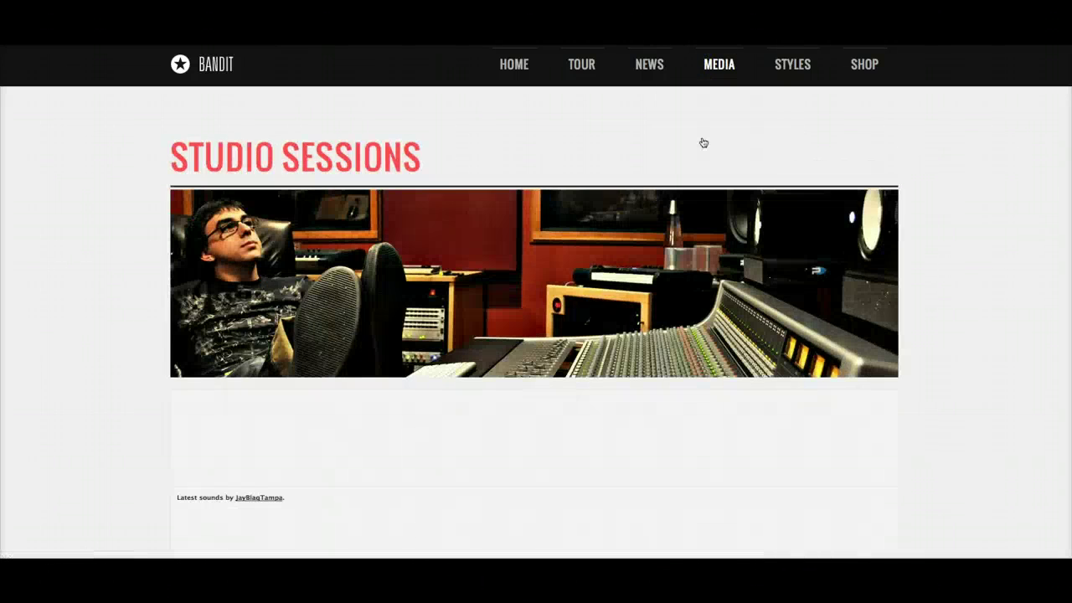
click(282, 192)
scroll(282, 192, down, 3)
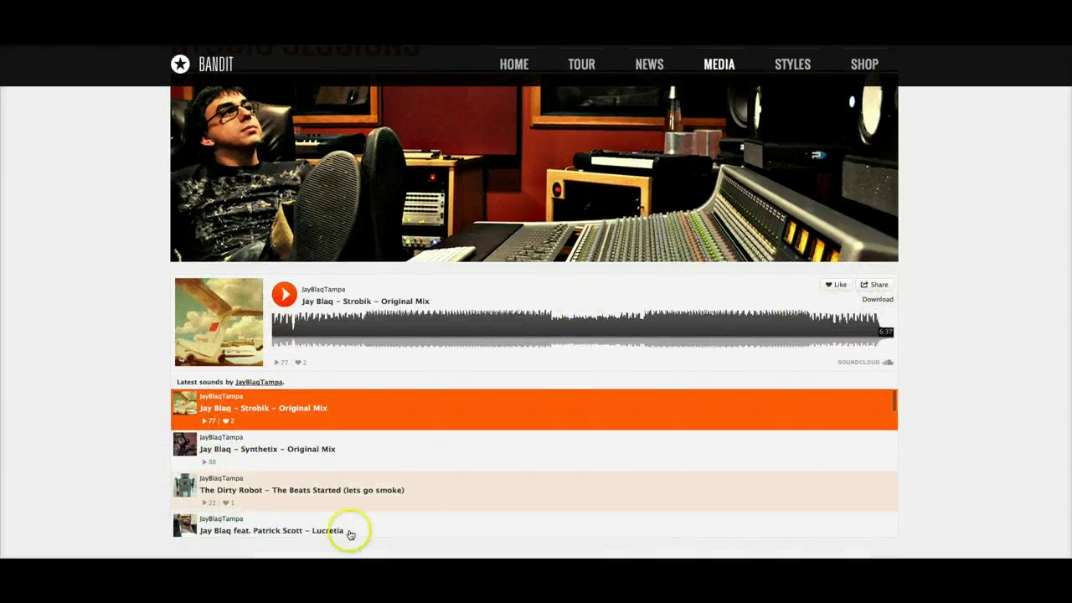
scroll(942, 381, down, 2)
drag(893, 318, 894, 291)
scroll(952, 318, up, 5)
mouse_move(720, 65)
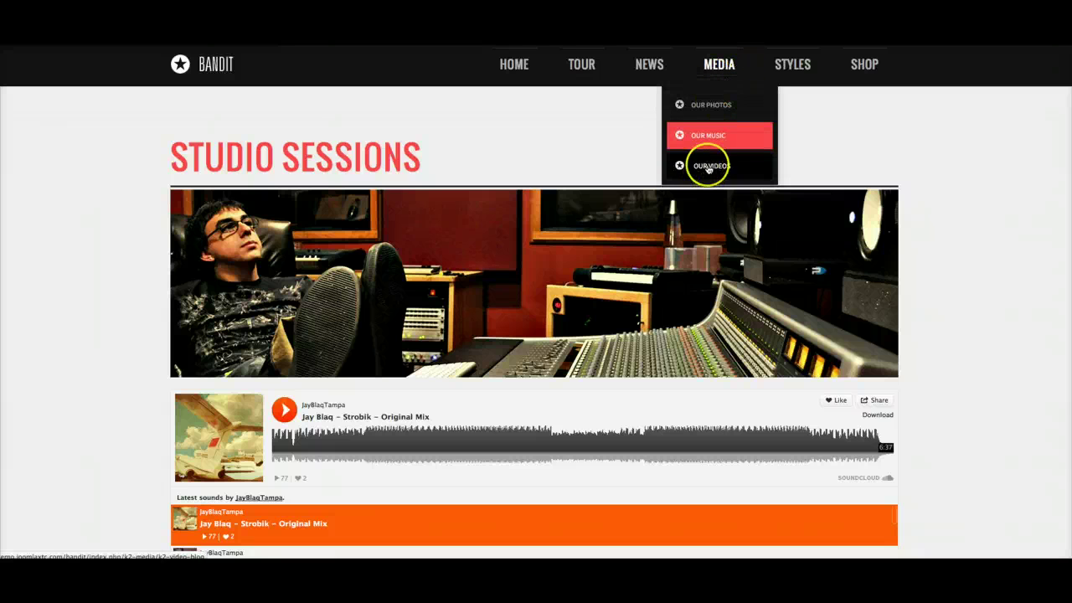
mouse_move(763, 76)
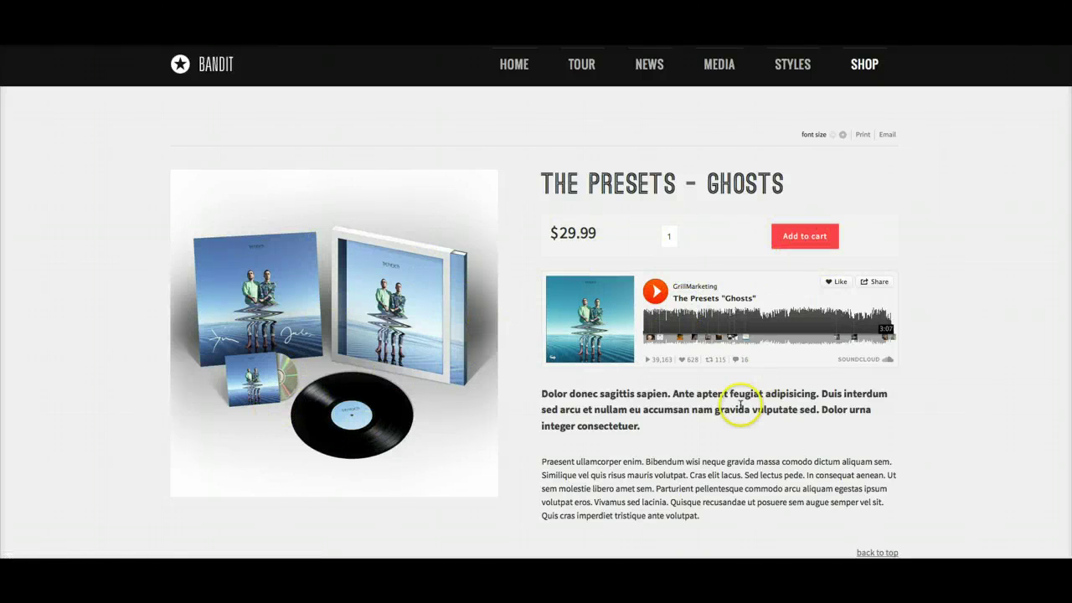
- Scroll through the 'The Presets - Ghosts' product description and back up
scroll(740, 404, down, 2)
scroll(740, 408, up, 2)
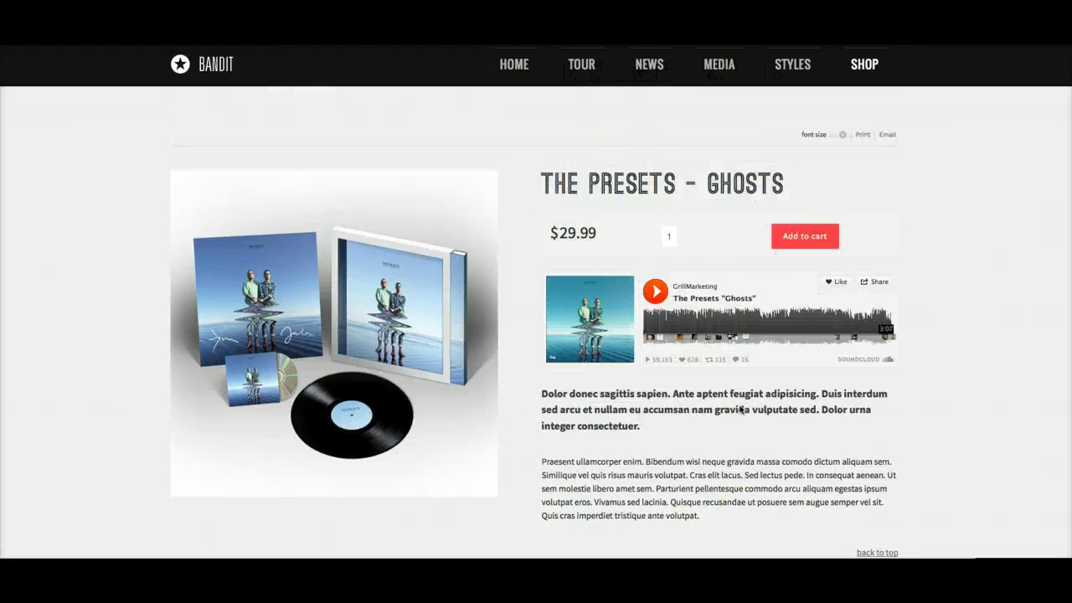